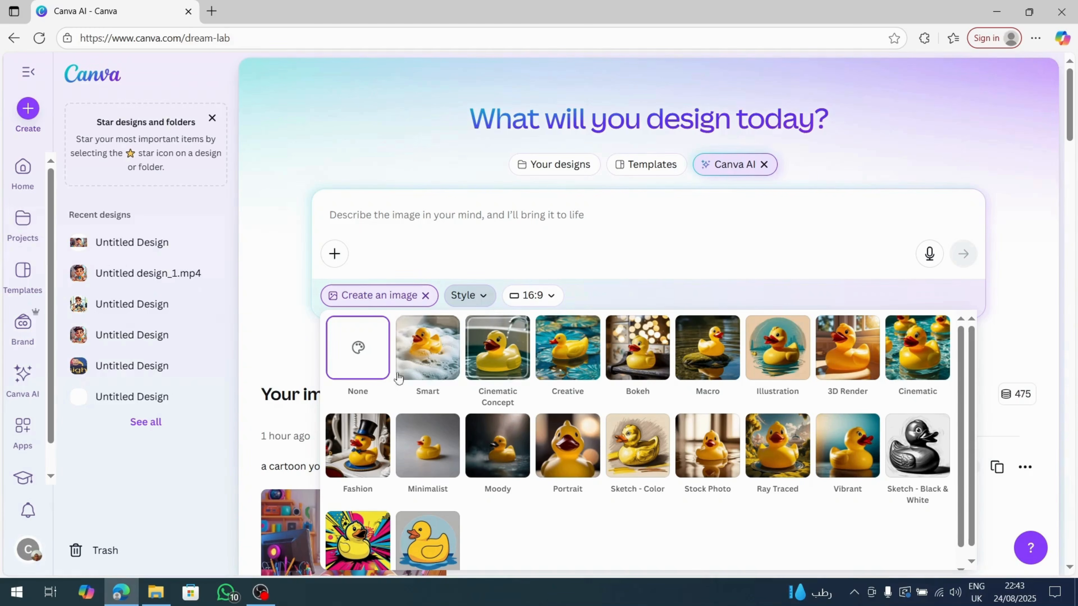
Set the Canva AI image style to None and the aspect ratio to 16:9.
left_click(365, 352)
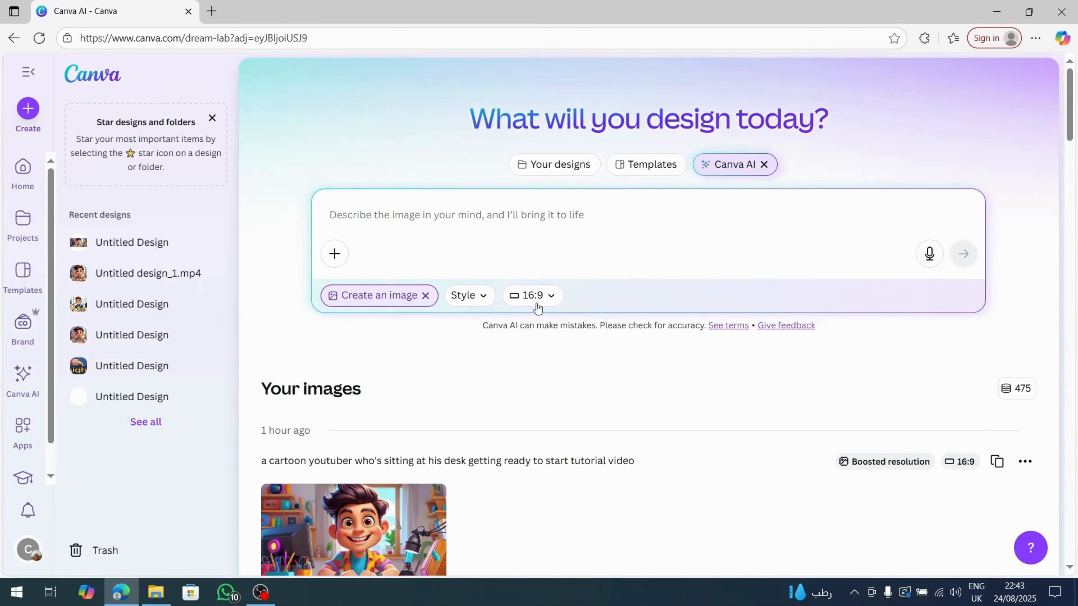
left_click(551, 300)
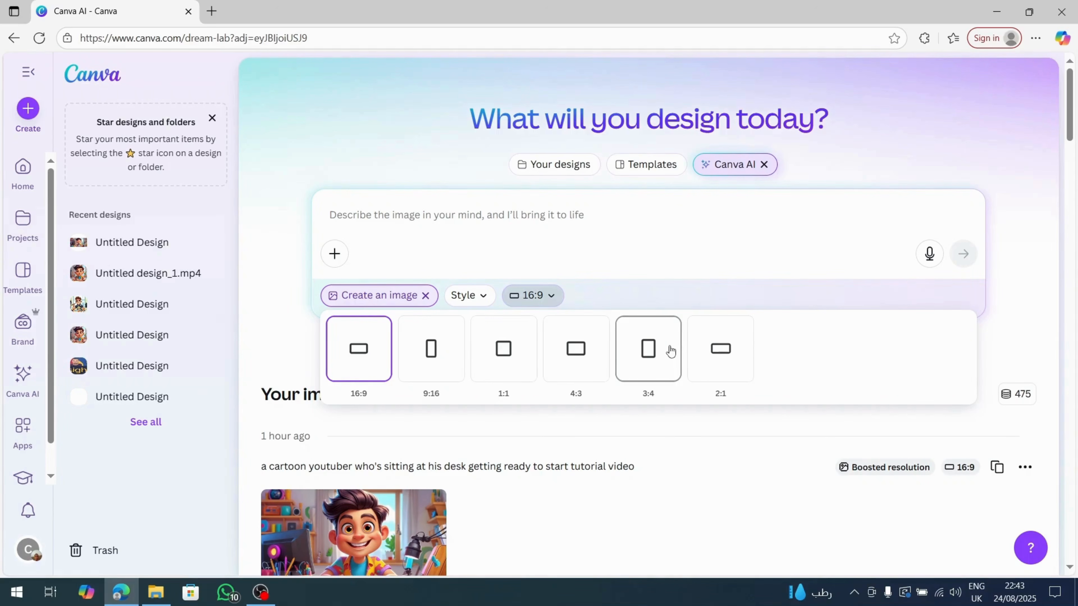
left_click(366, 354)
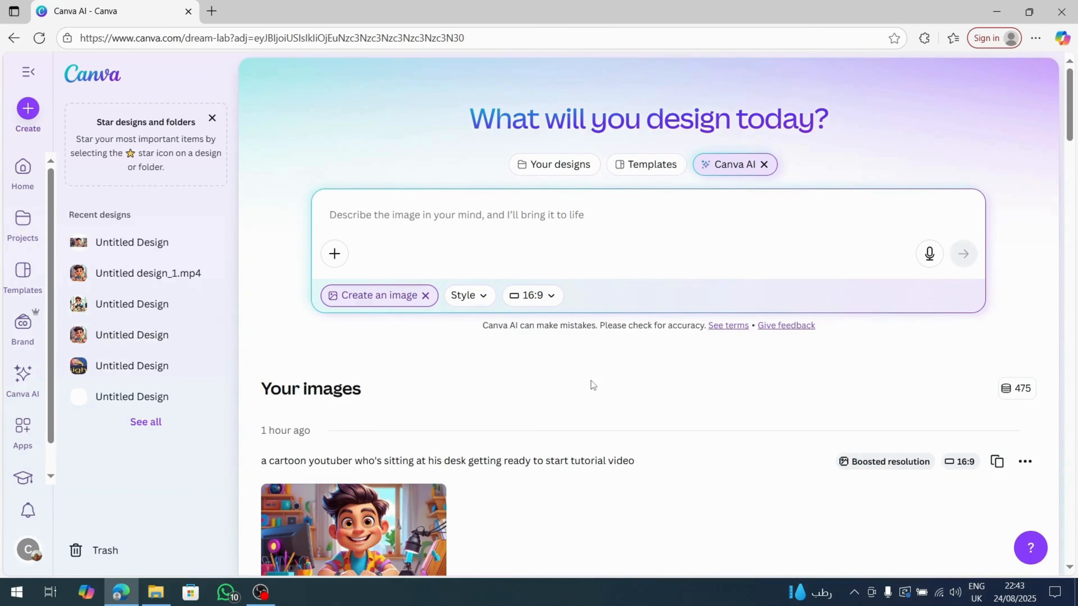
Look through the previously generated cartoon YouTuber images under Your images.
scroll(735, 401, "down", 5)
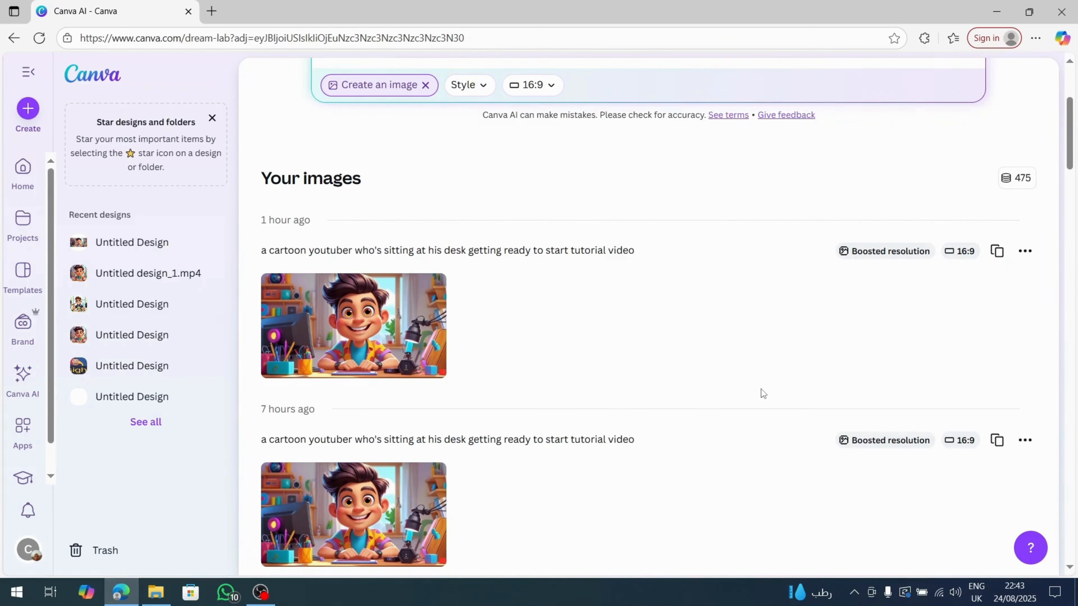
scroll(761, 393, "down", 7)
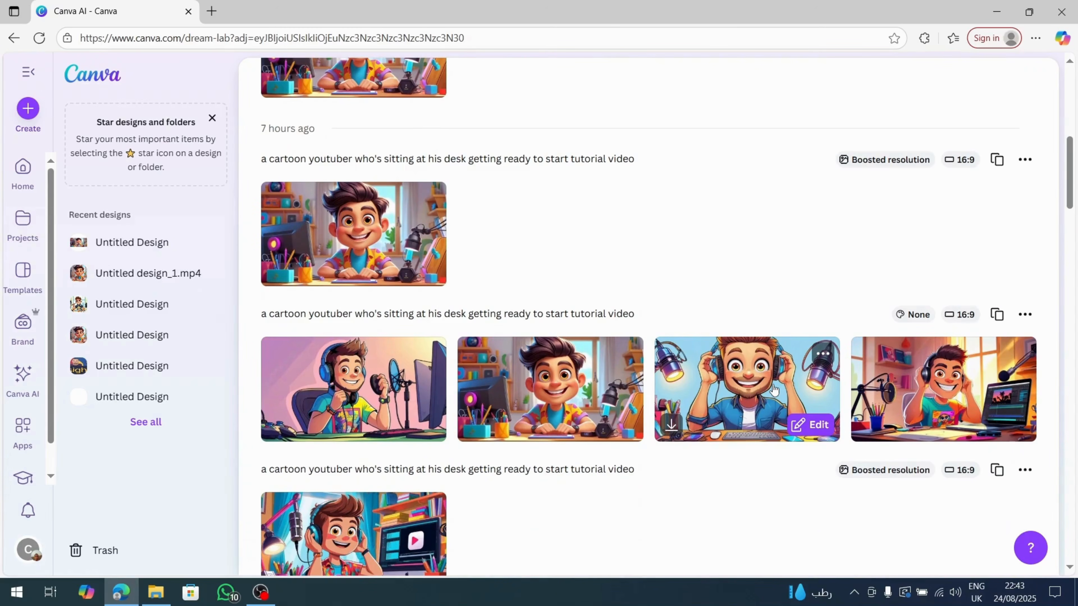
scroll(773, 384, "down", 2)
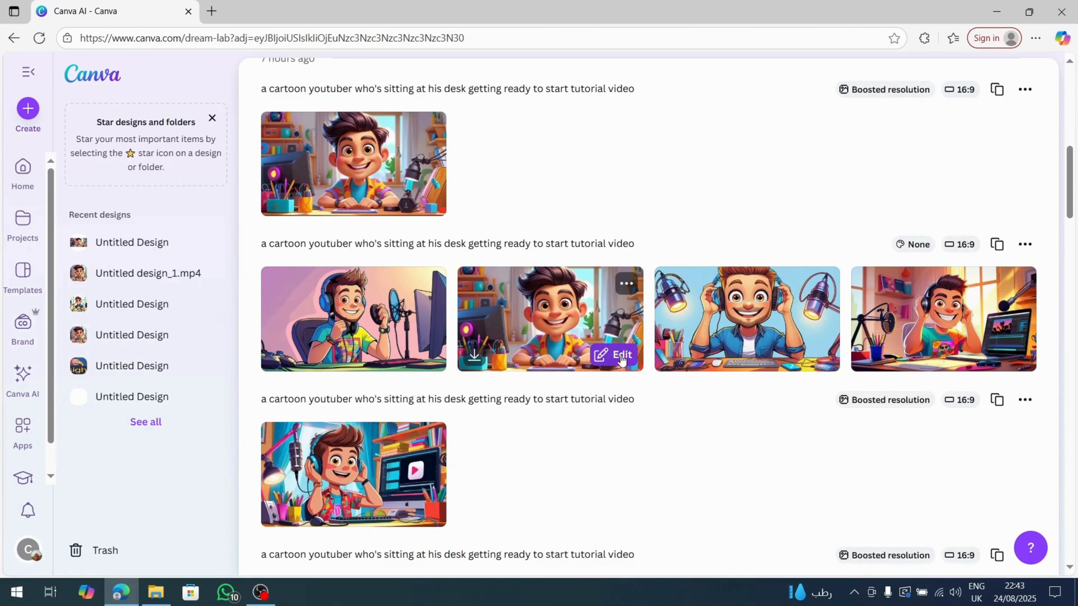
scroll(810, 340, "down", 2)
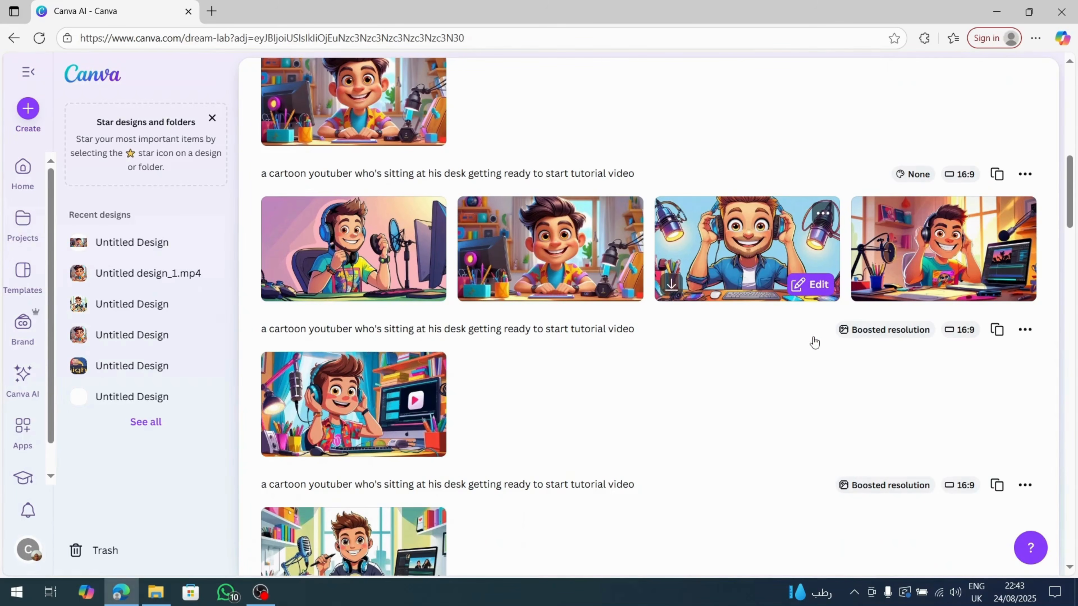
scroll(813, 337, "down", 2)
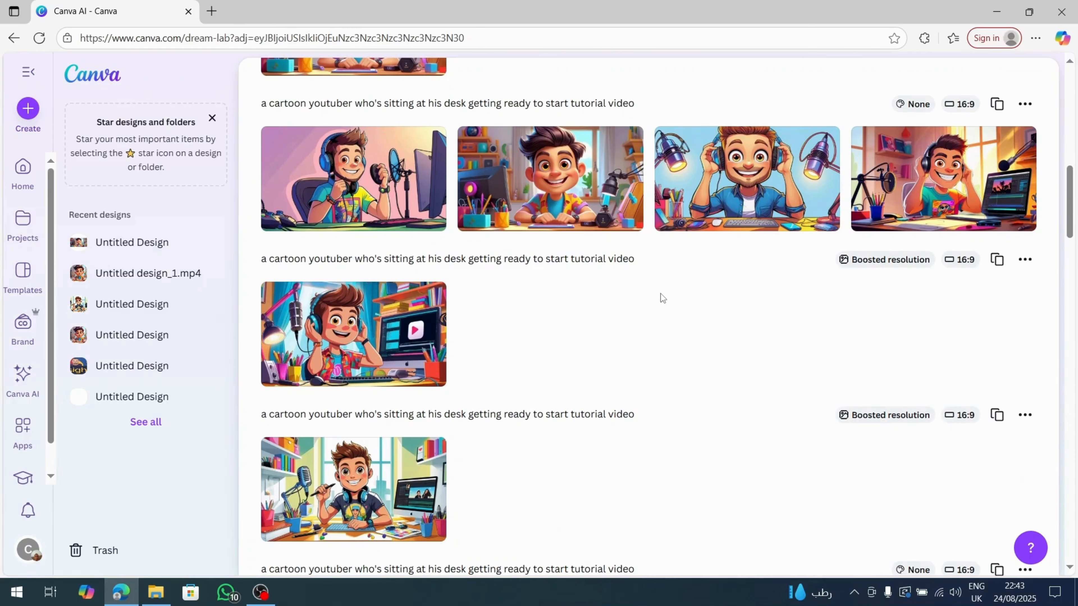
scroll(558, 277, "down", 2)
scroll(577, 276, "up", 2)
scroll(593, 274, "down", 4)
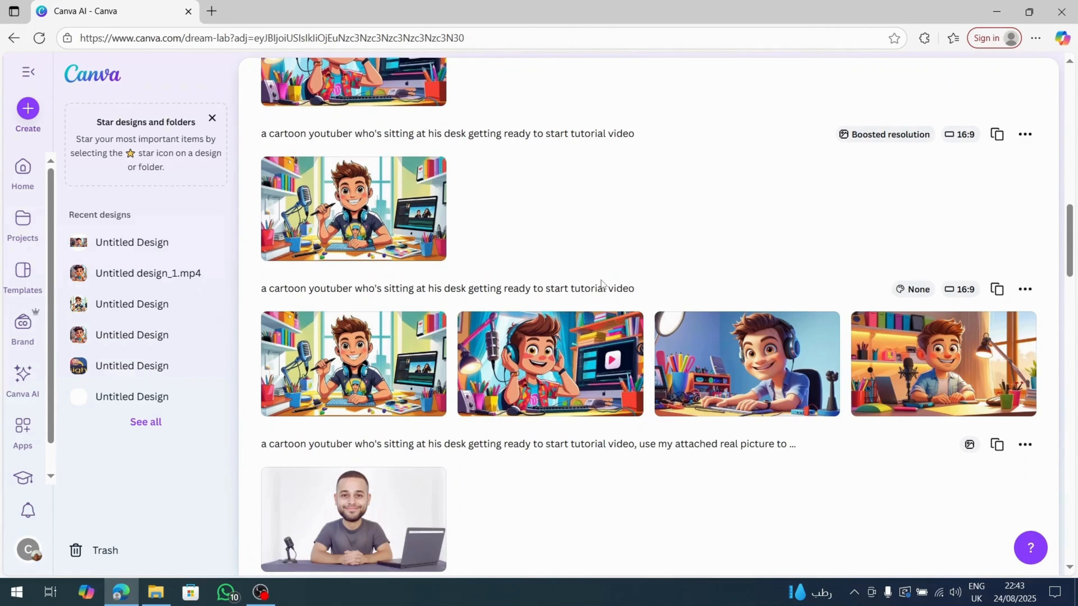
scroll(601, 283, "down", 1)
scroll(601, 283, "up", 3)
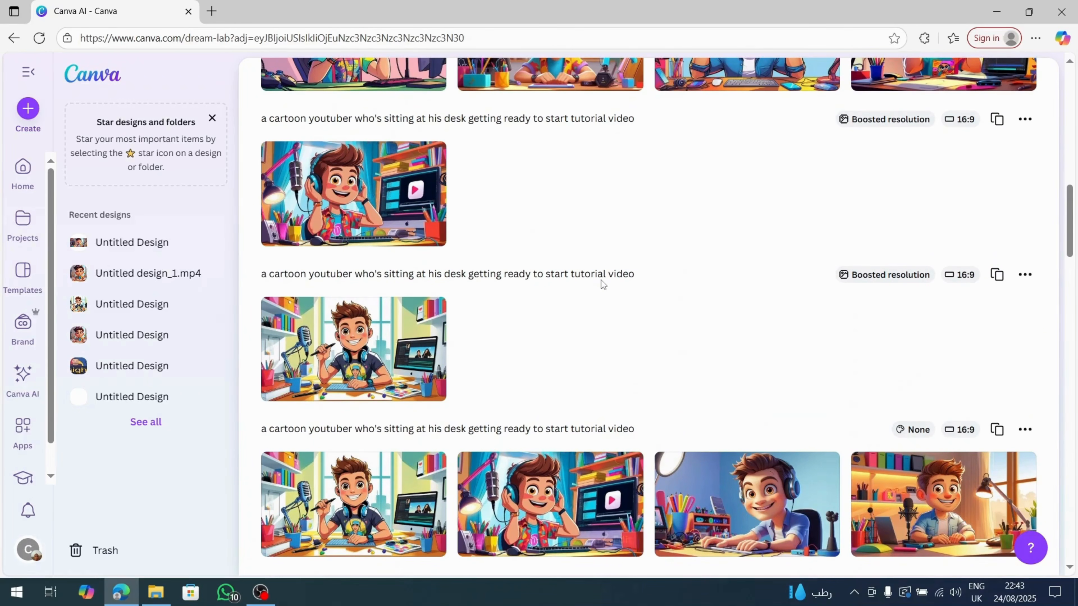
scroll(602, 283, "up", 12)
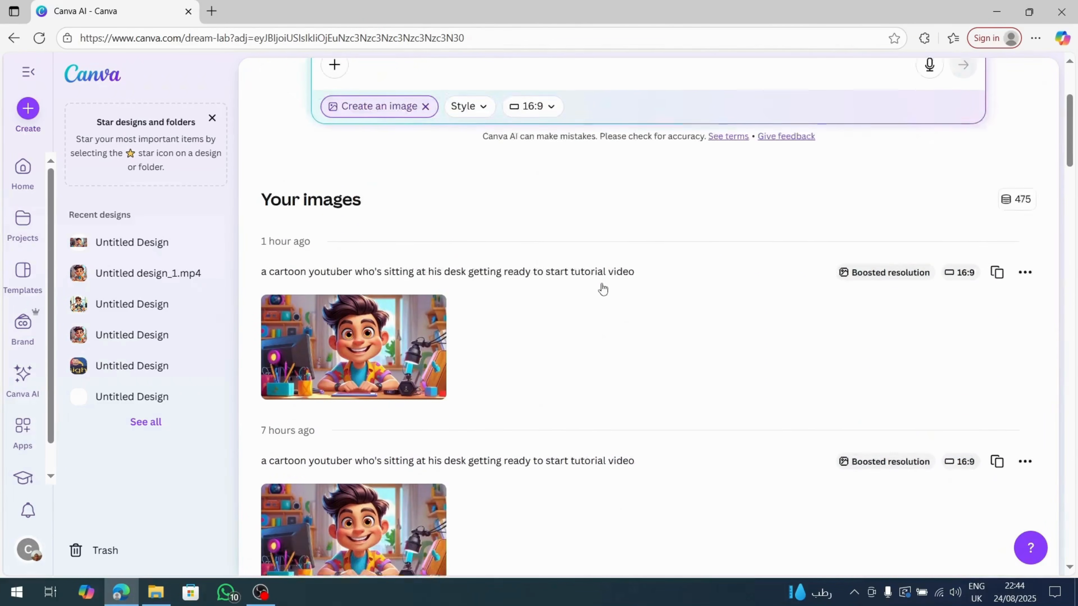
Boost the resolution of the generated image showing the dark-haired cartoon YouTuber in a colorful shirt with his hands on the desk.
scroll(602, 288, "down", 4)
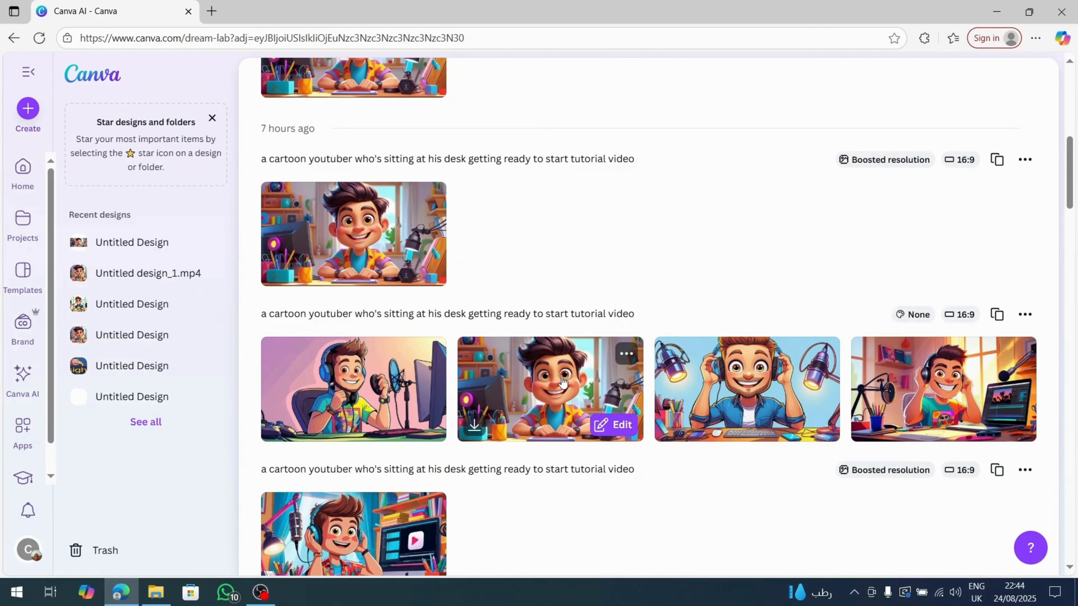
left_click(562, 380)
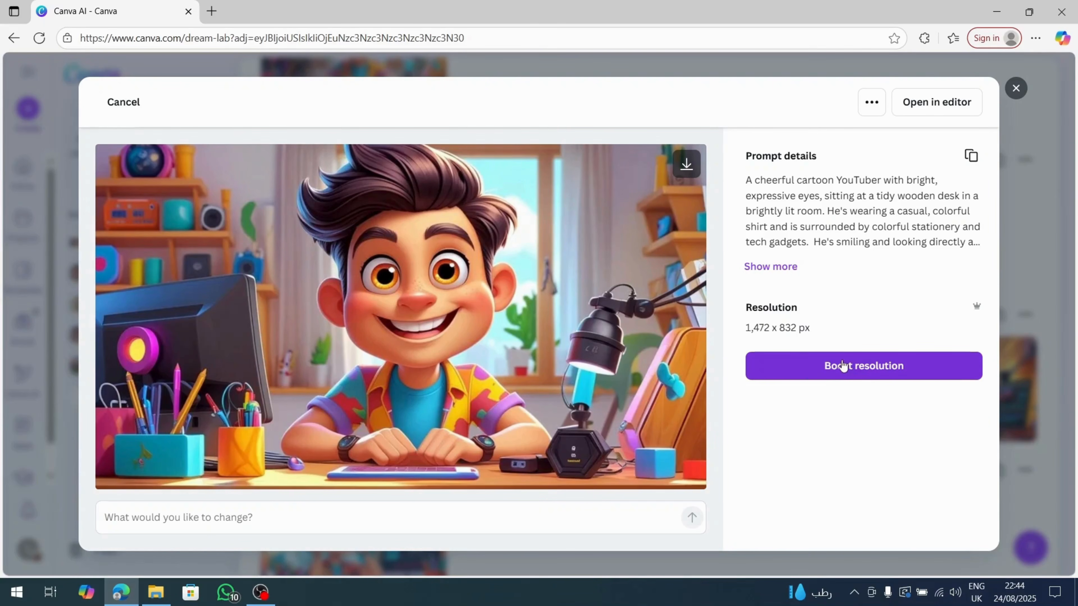
left_click(865, 368)
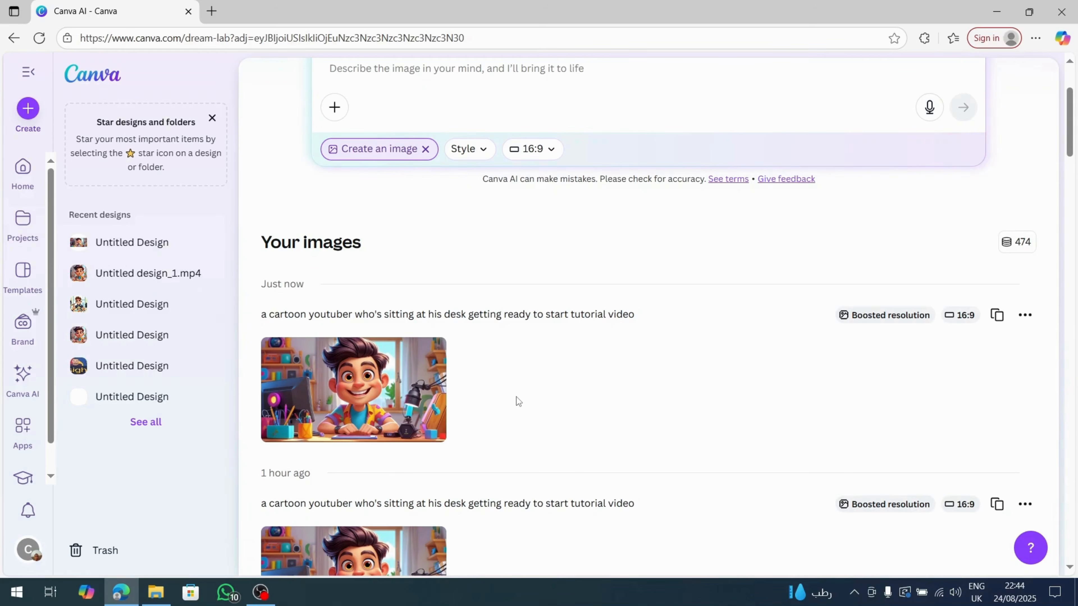
Download the newly boosted cartoon YouTuber image, save the JPG file, and close its preview.
mouse_move(370, 406)
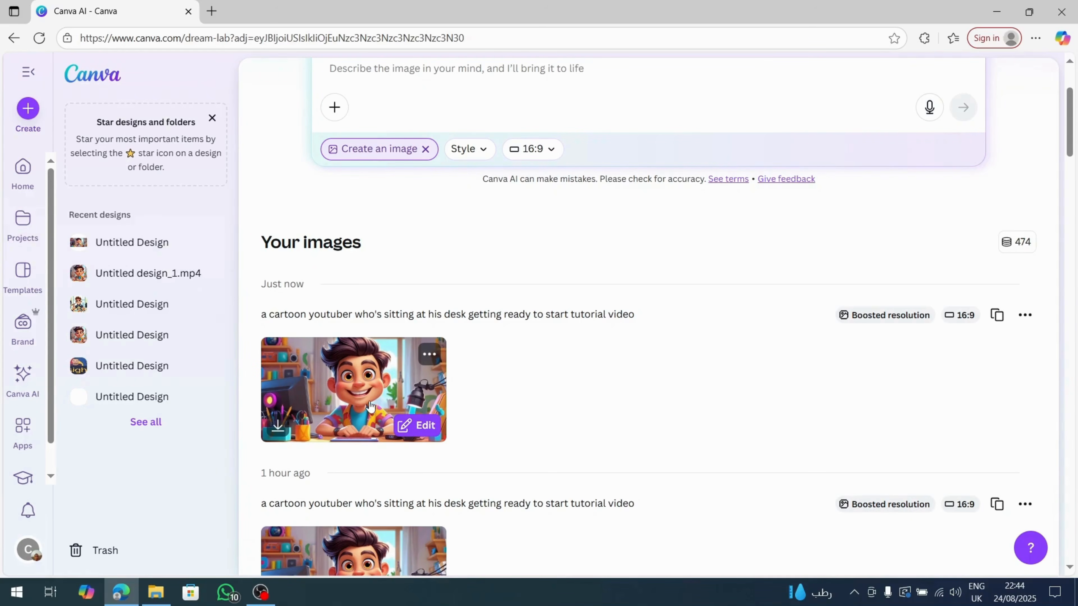
left_click(356, 389)
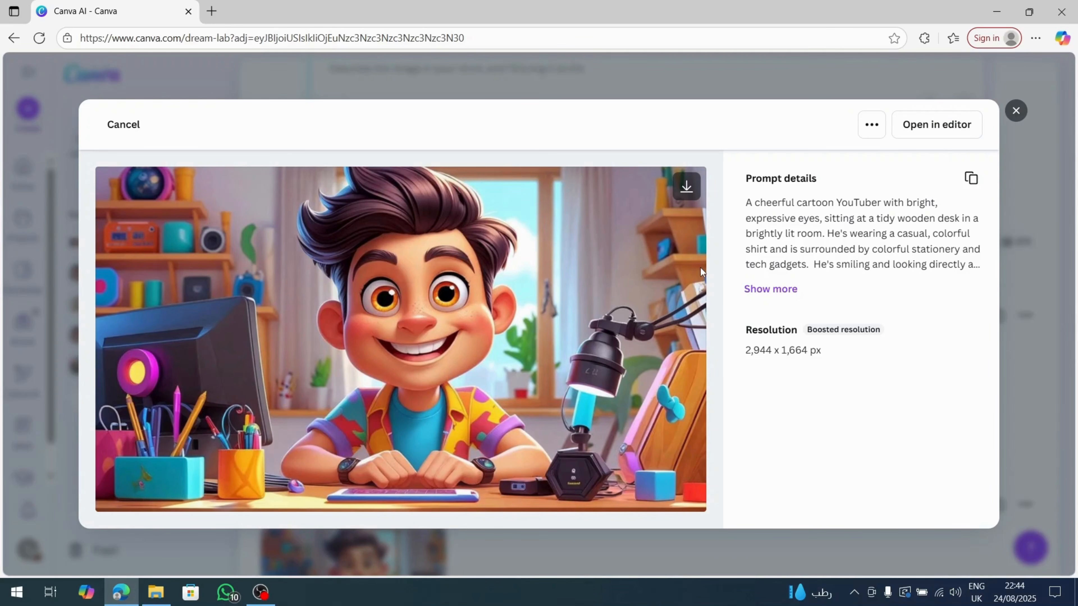
left_click(694, 189)
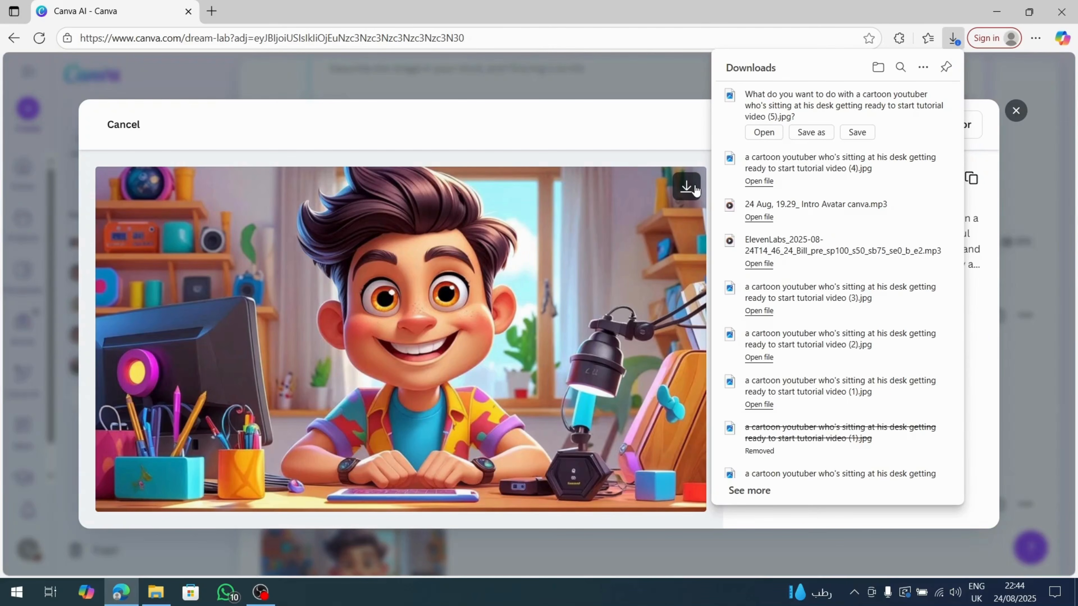
left_click(857, 132)
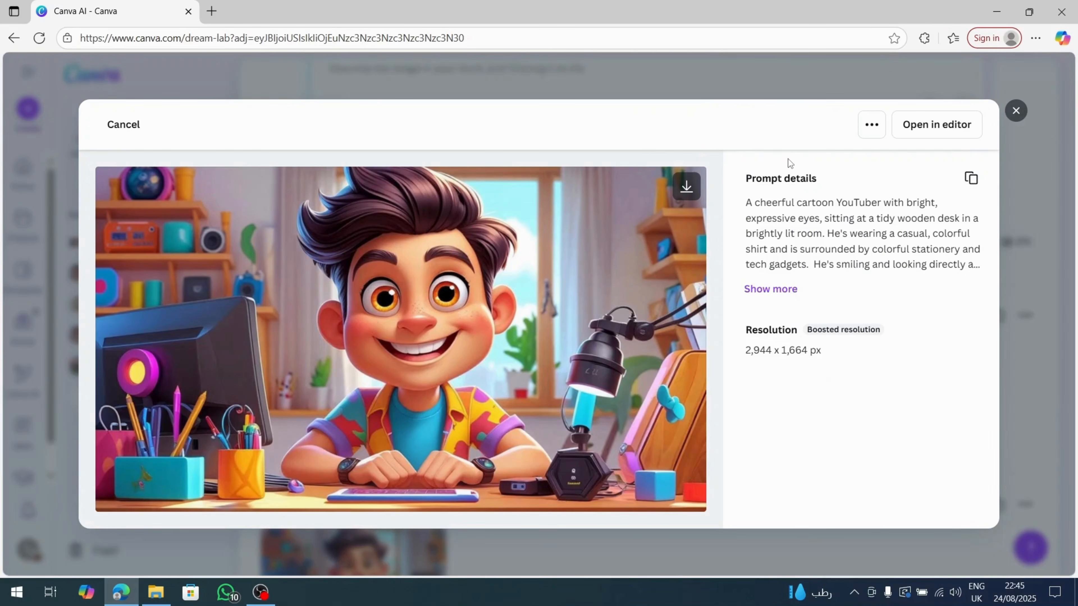
left_click(1012, 115)
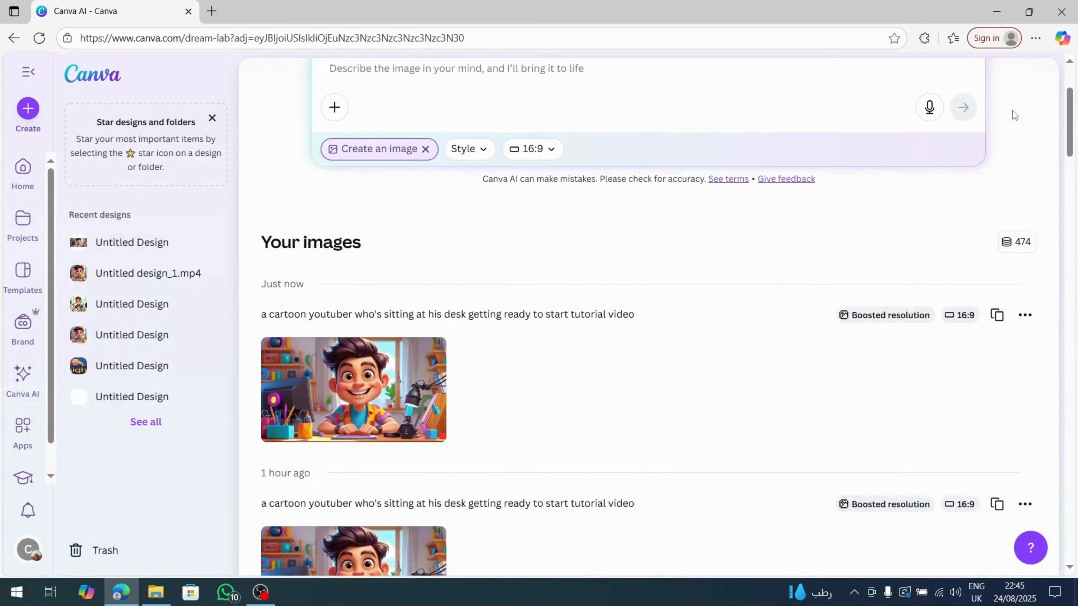
Create a blank Educational Video design and set 1.jpg from the "For video make up" folder in File Explorer as its background.
left_click(23, 176)
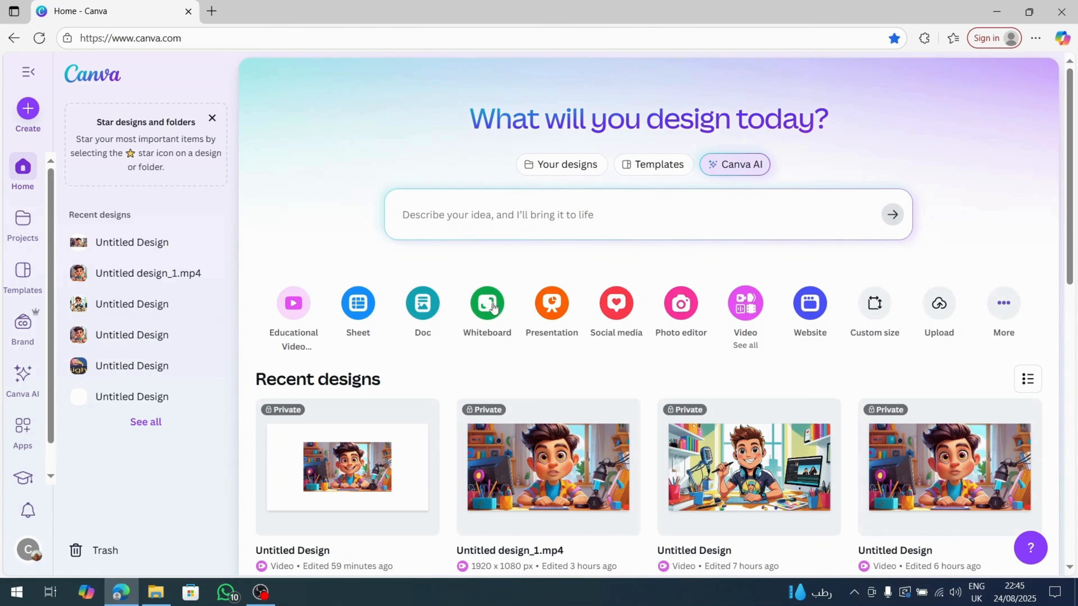
left_click(296, 309)
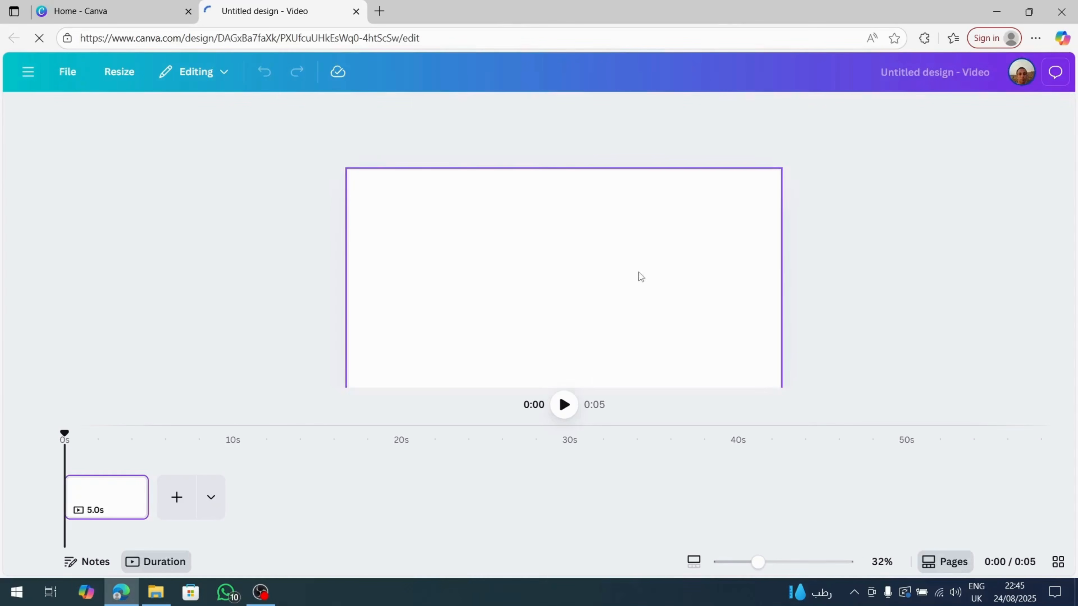
left_click(160, 599)
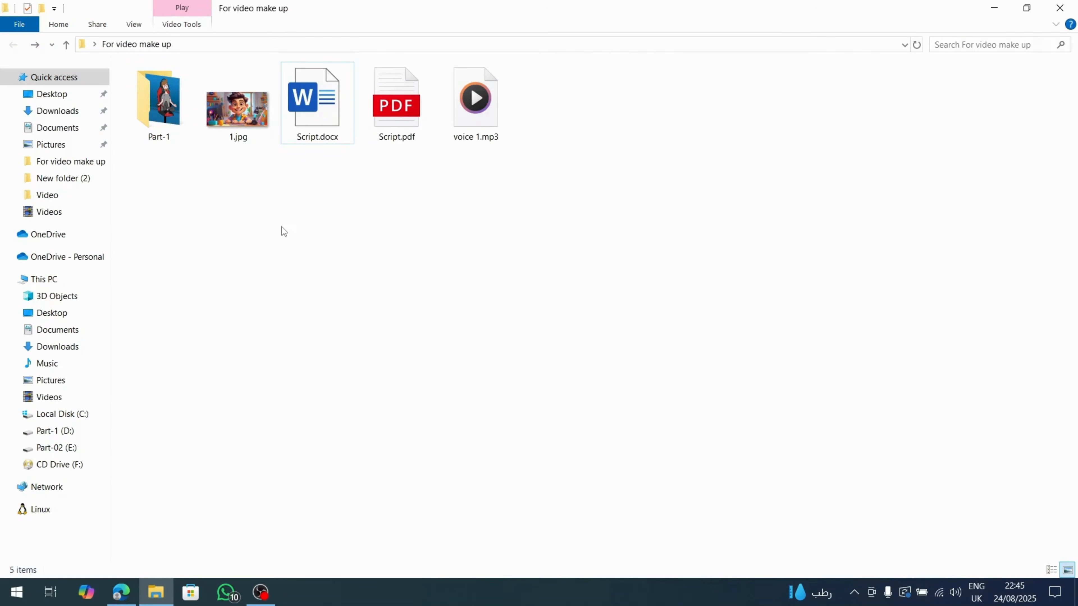
left_click_drag(238, 134, 524, 318)
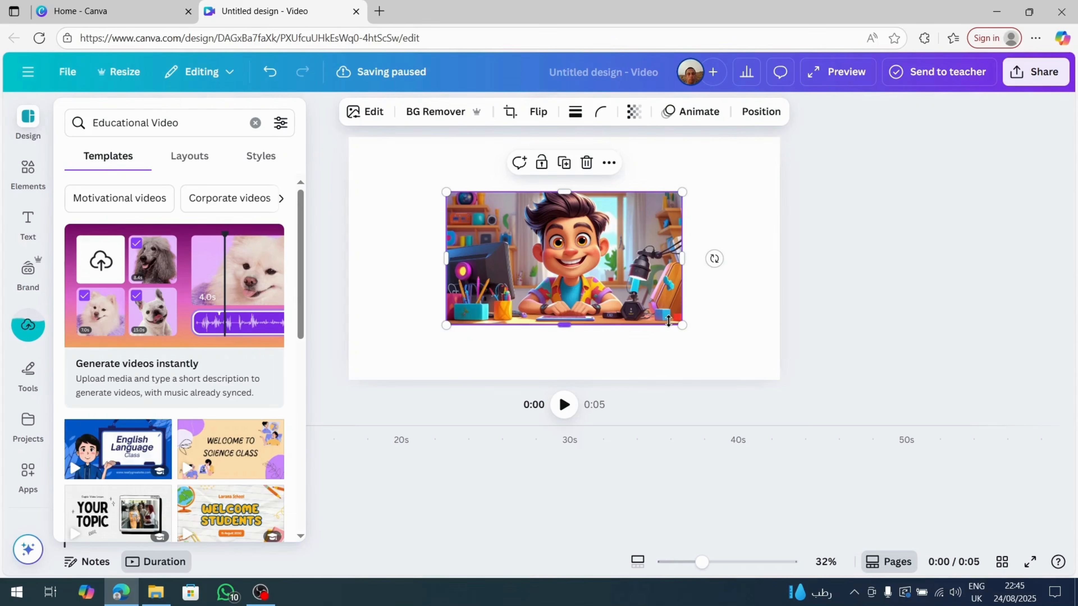
right_click(591, 266)
left_click(682, 495)
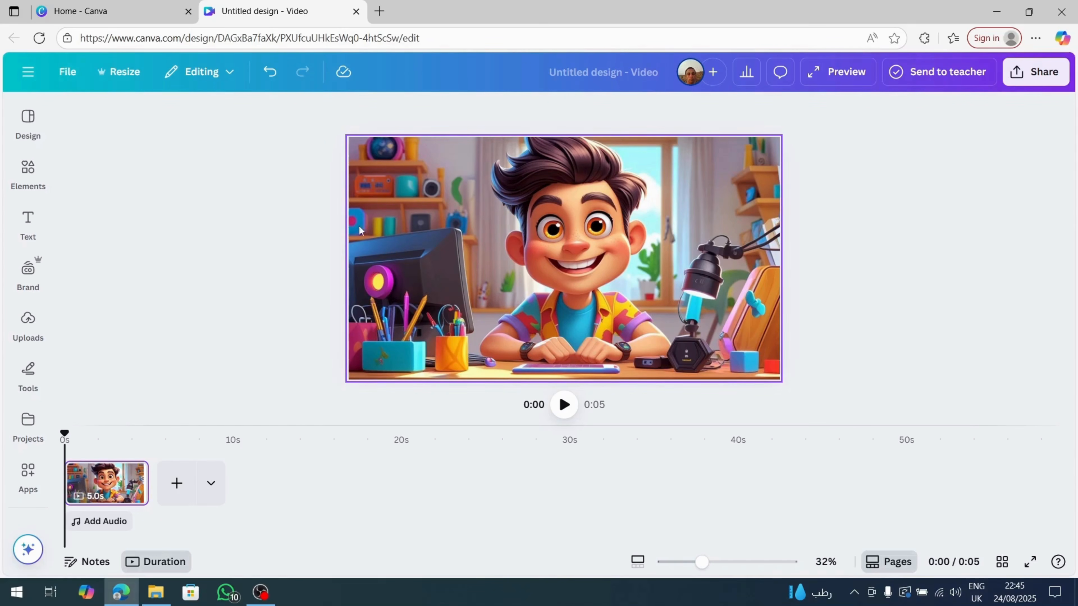
Search the Canva apps for "D-ID" and open the D-ID AI Avatars app.
left_click(27, 472)
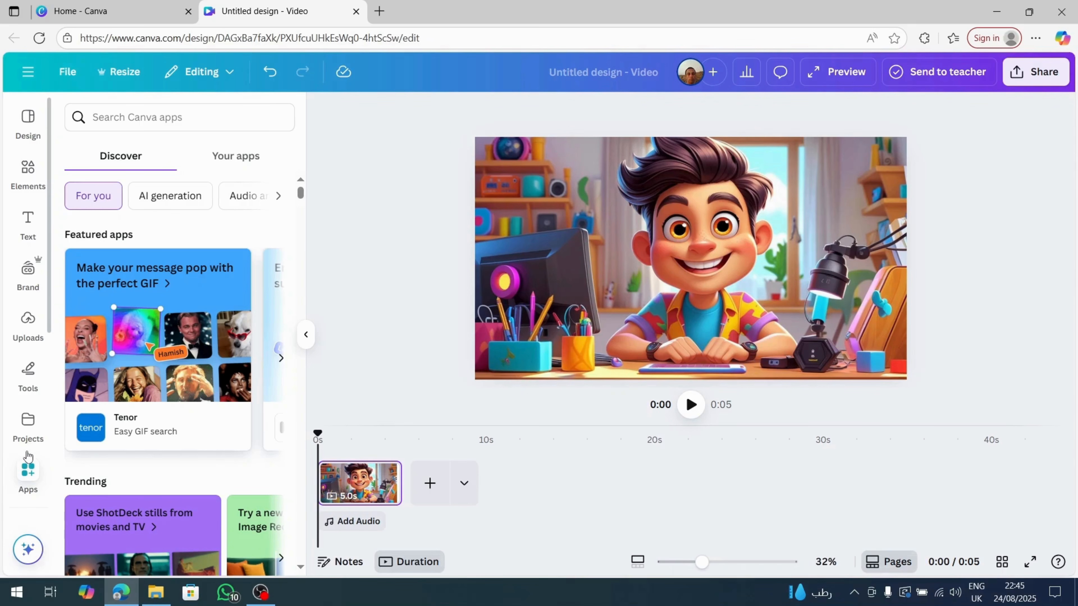
left_click(137, 123)
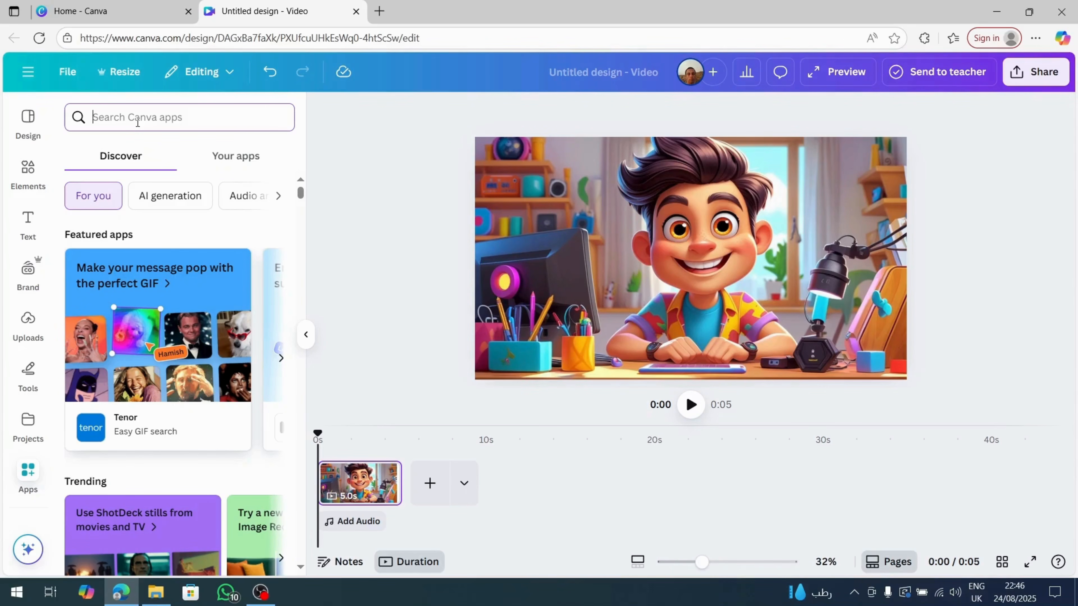
type("D")
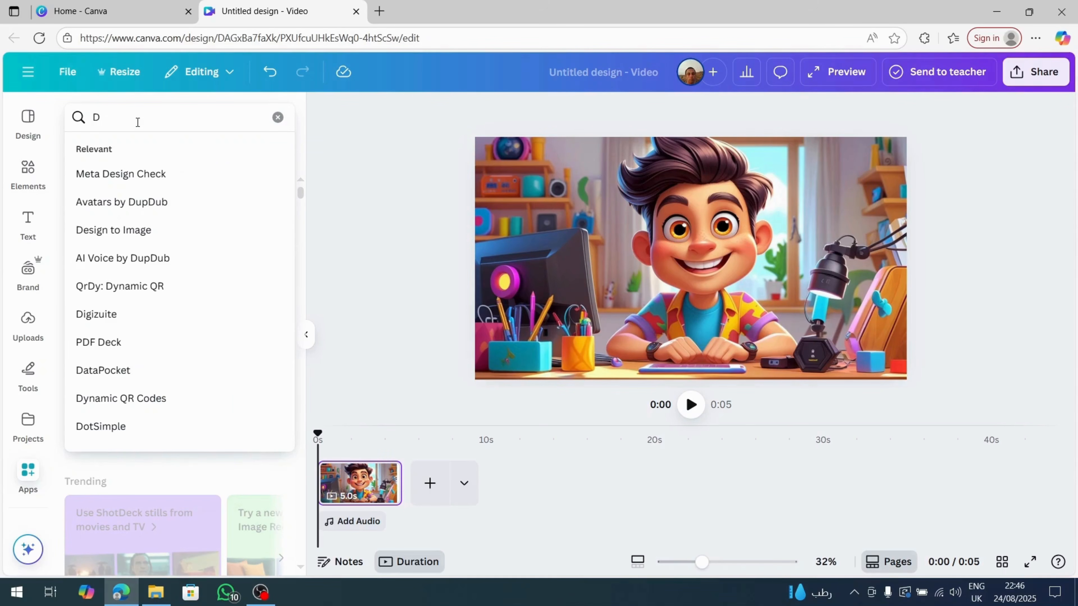
type("-ID")
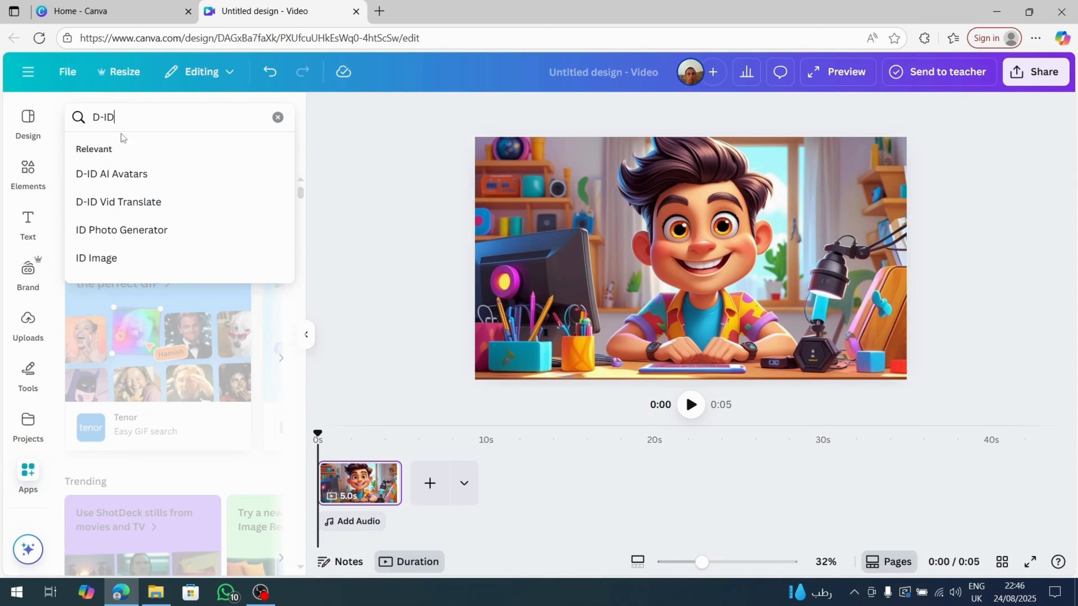
left_click(122, 176)
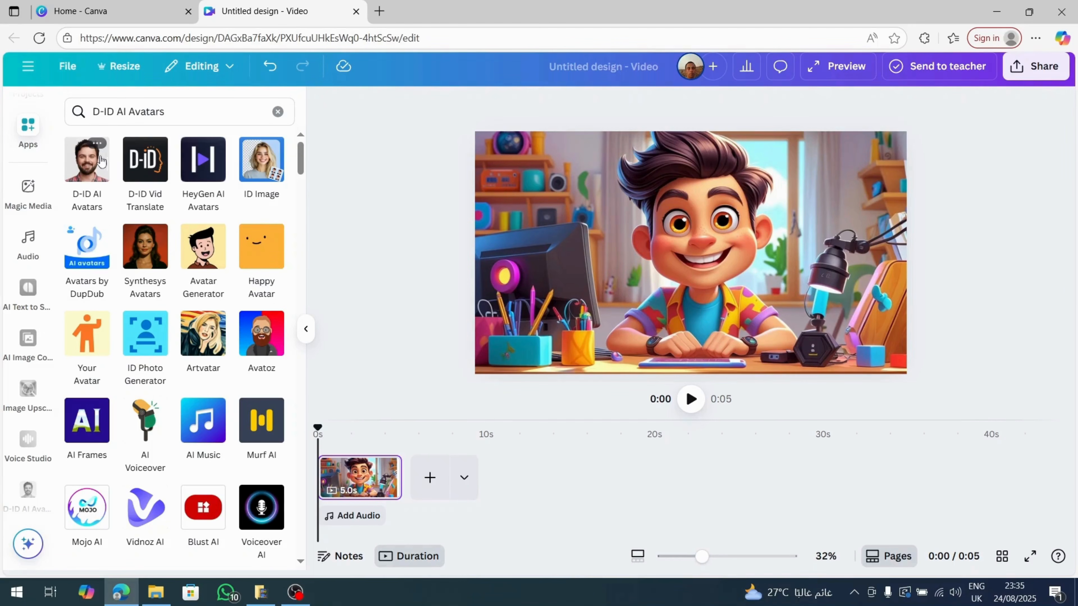
left_click(93, 163)
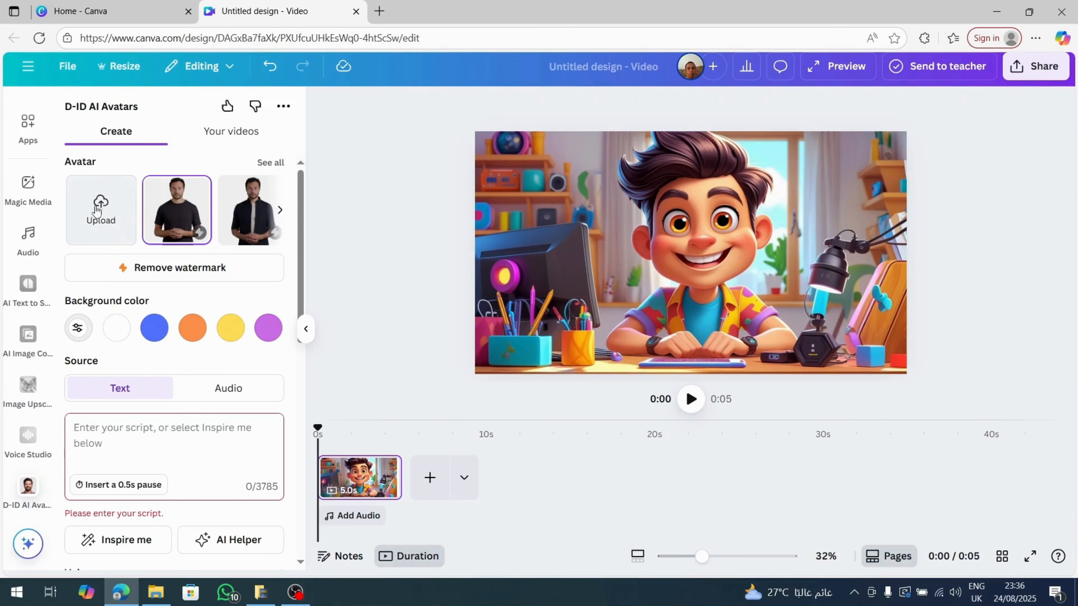
Browse the full gallery of D-ID preset avatars, then return to the avatar creation settings.
left_click(270, 162)
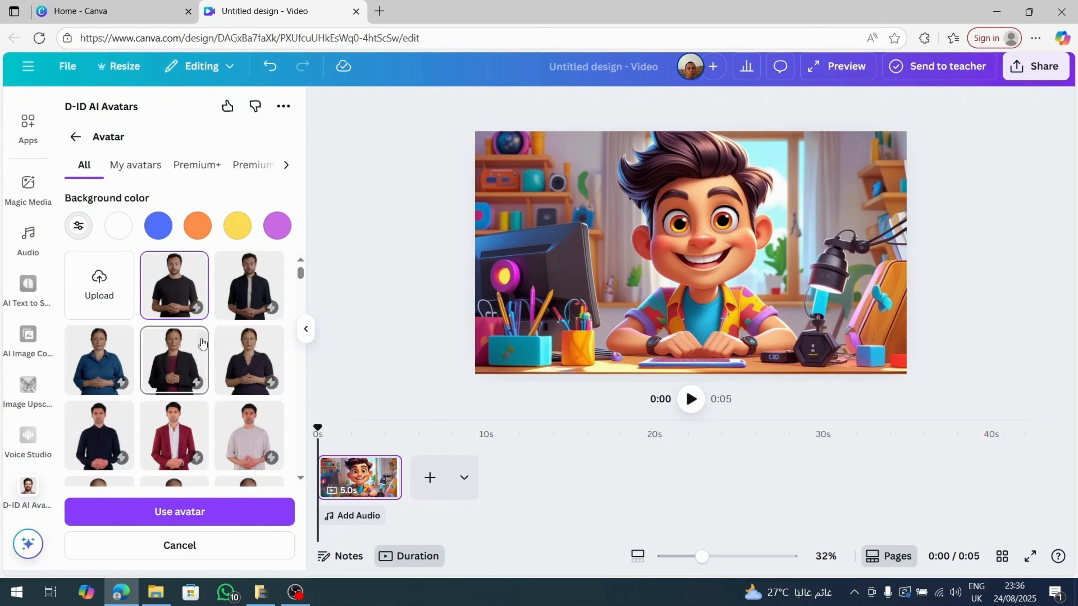
scroll(210, 343, "down", 5)
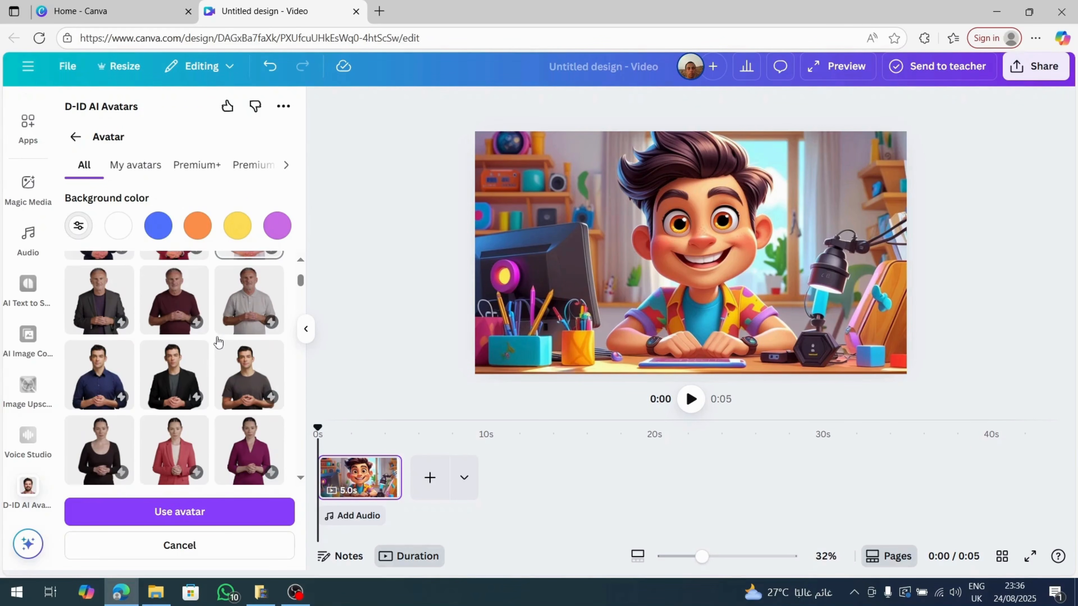
scroll(218, 342, "down", 5)
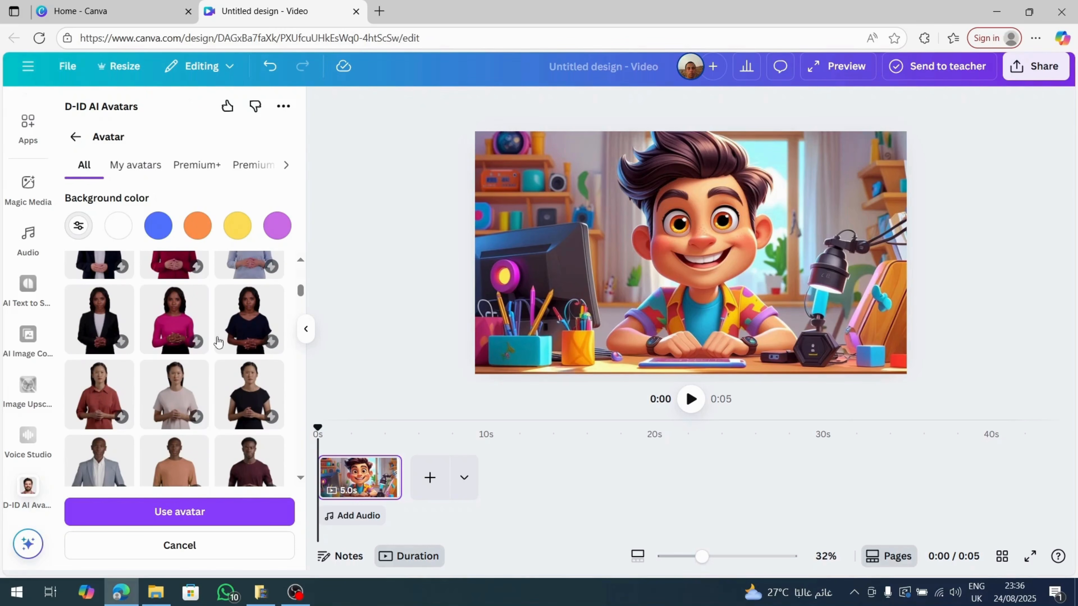
scroll(217, 342, "up", 5)
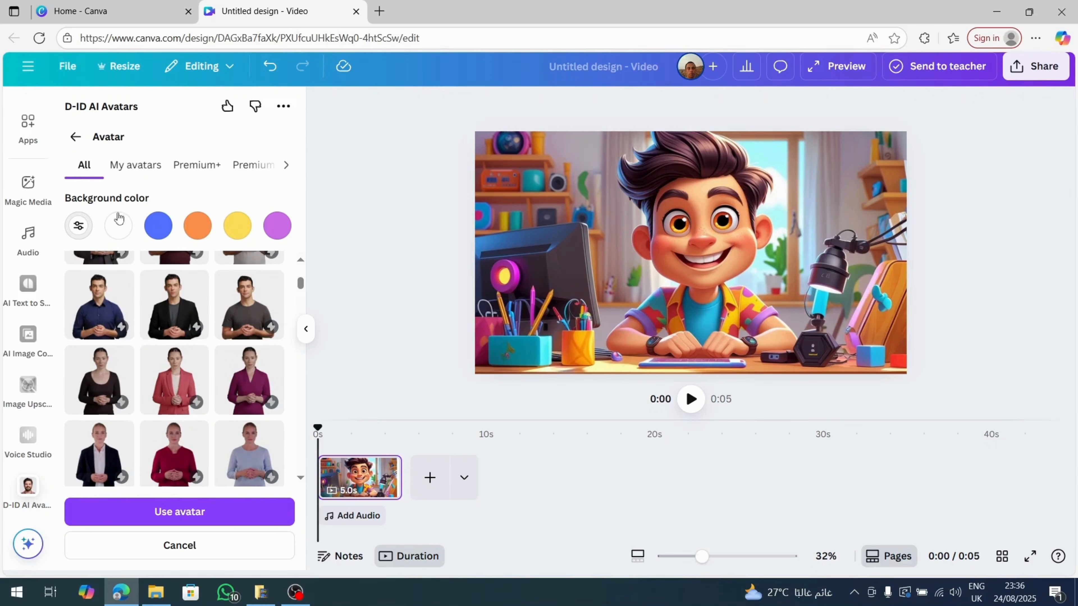
left_click(75, 137)
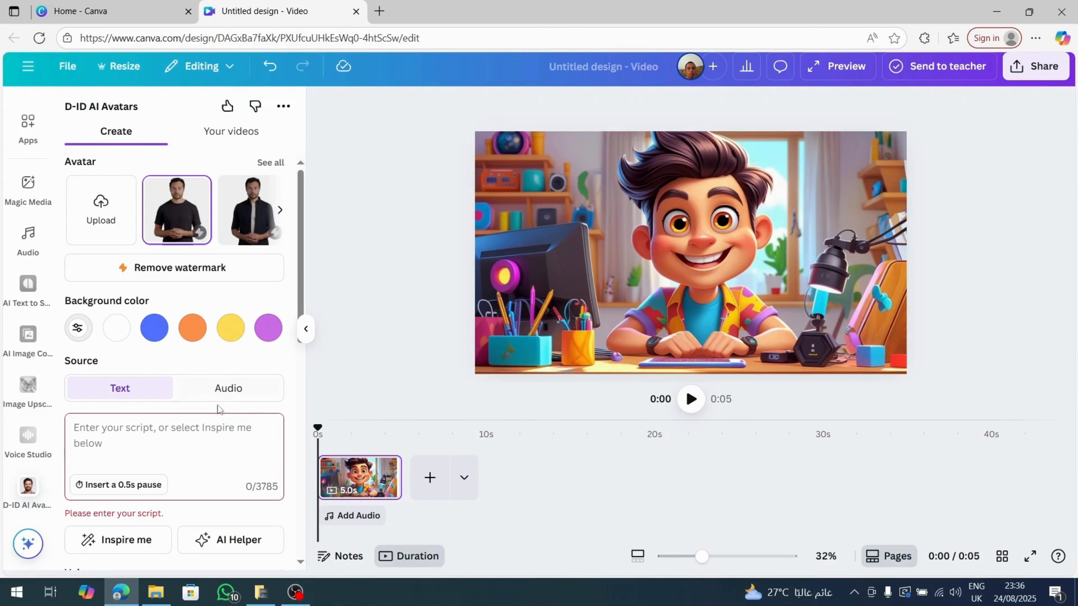
Enter the script "create a cartoon YouTuber sitting at a desk, ready to start a tutorial video" for the D-ID avatar.
left_click(103, 431)
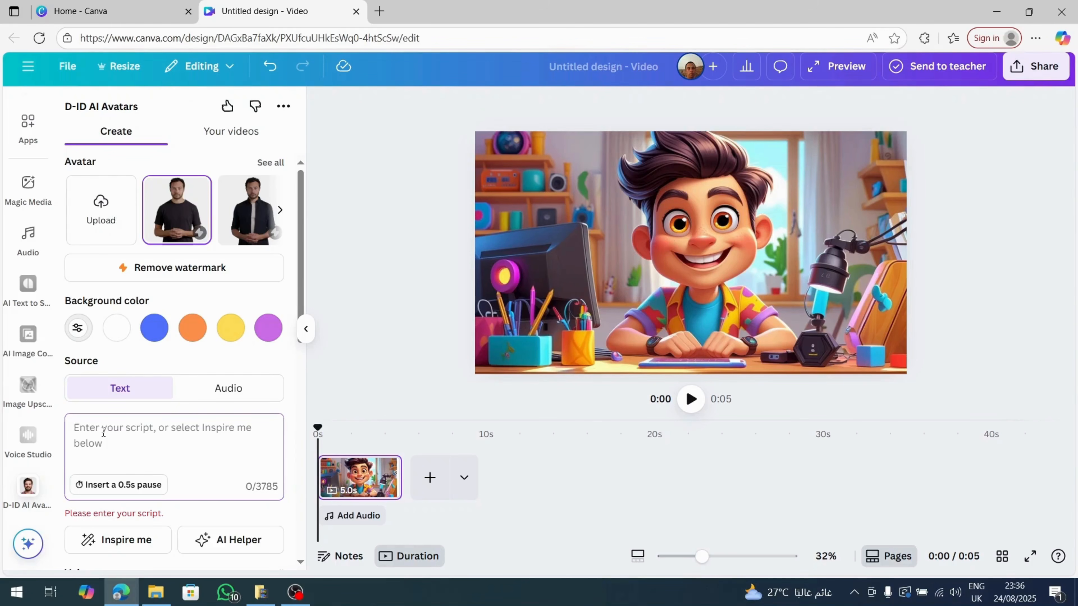
type("create a cartoon YouTuber sitting at a desk, ready to start a tutorial video")
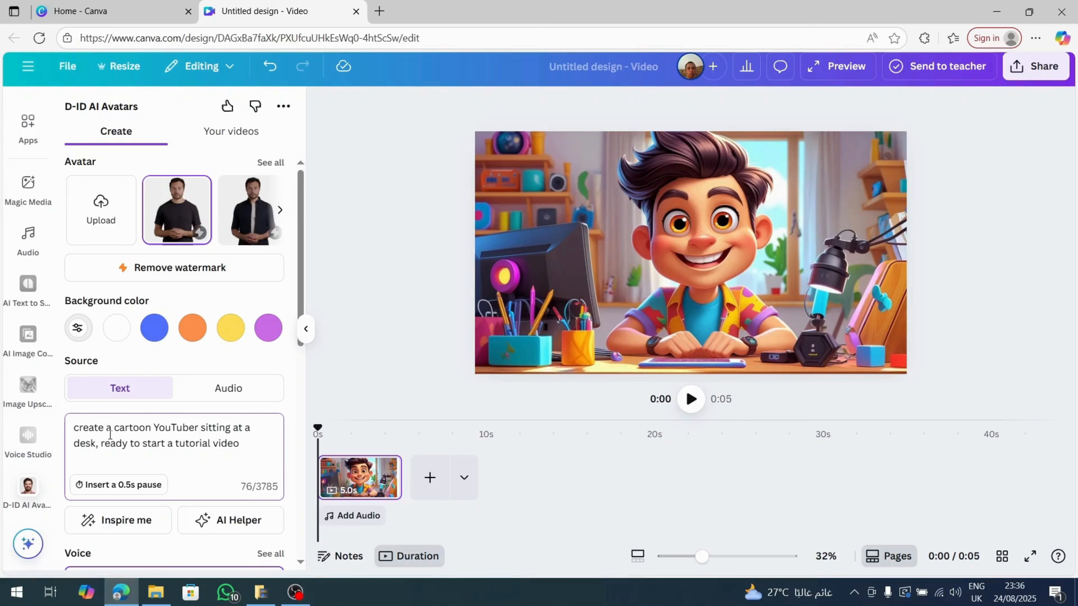
Listen to the Ava Fearful, Ava multilingual and Bill samples in the full D-ID voice list.
scroll(163, 452, "down", 8)
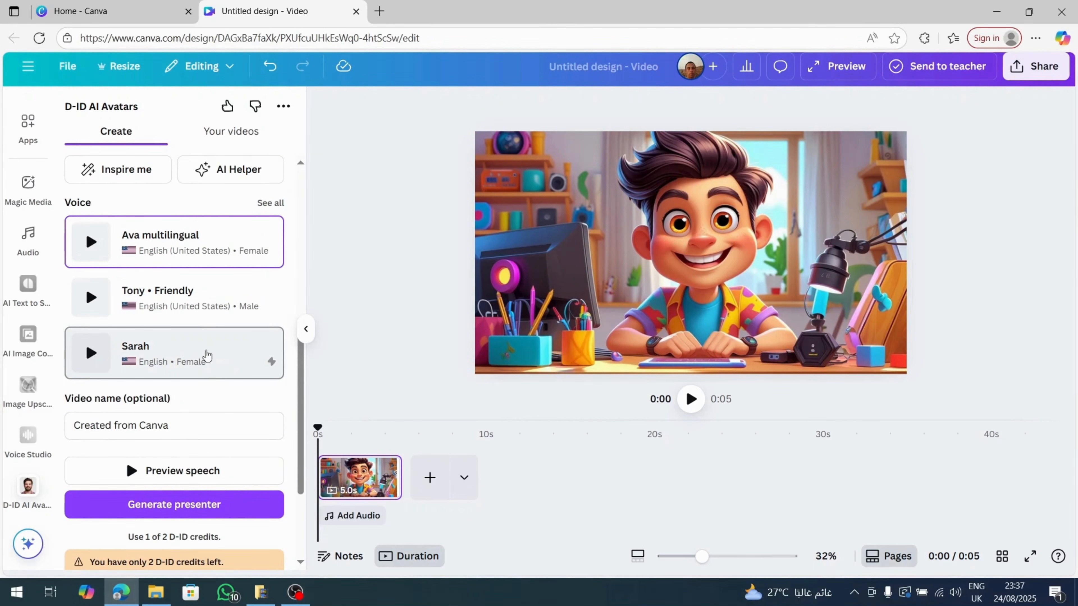
left_click(270, 203)
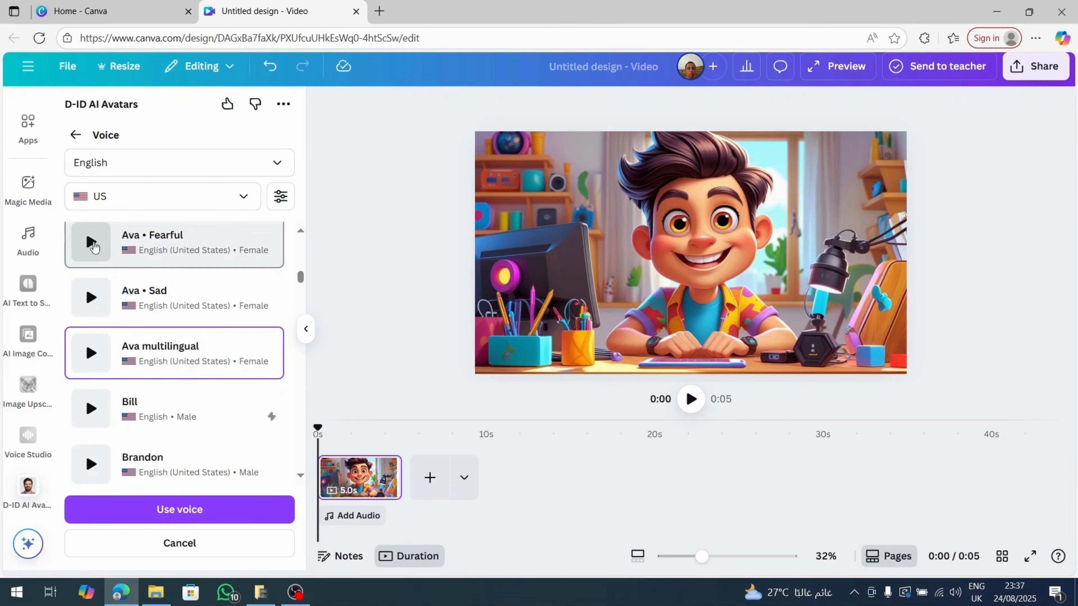
left_click(91, 242)
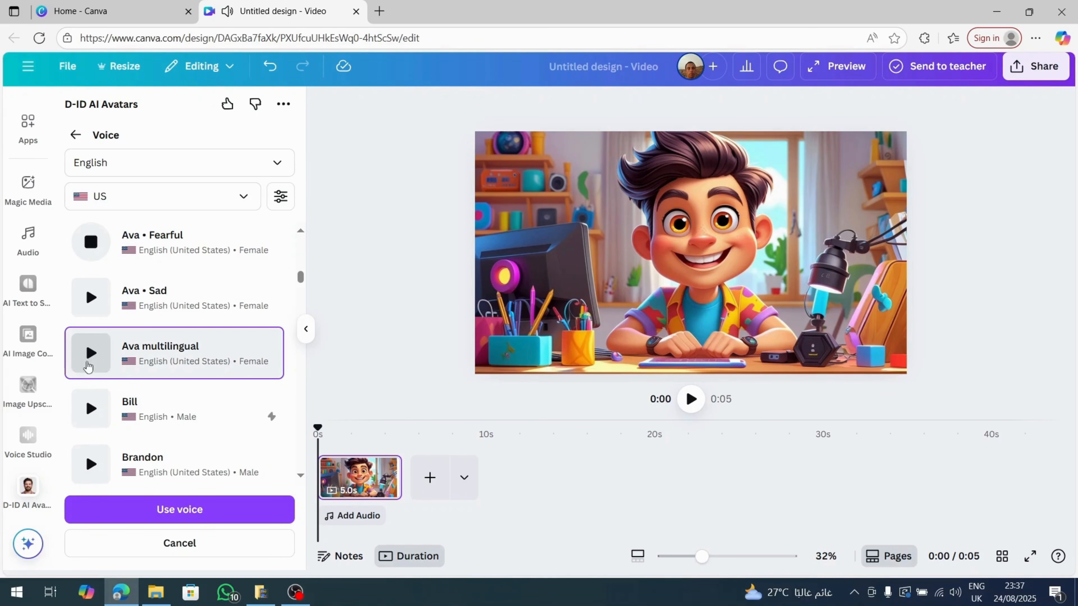
left_click(90, 353)
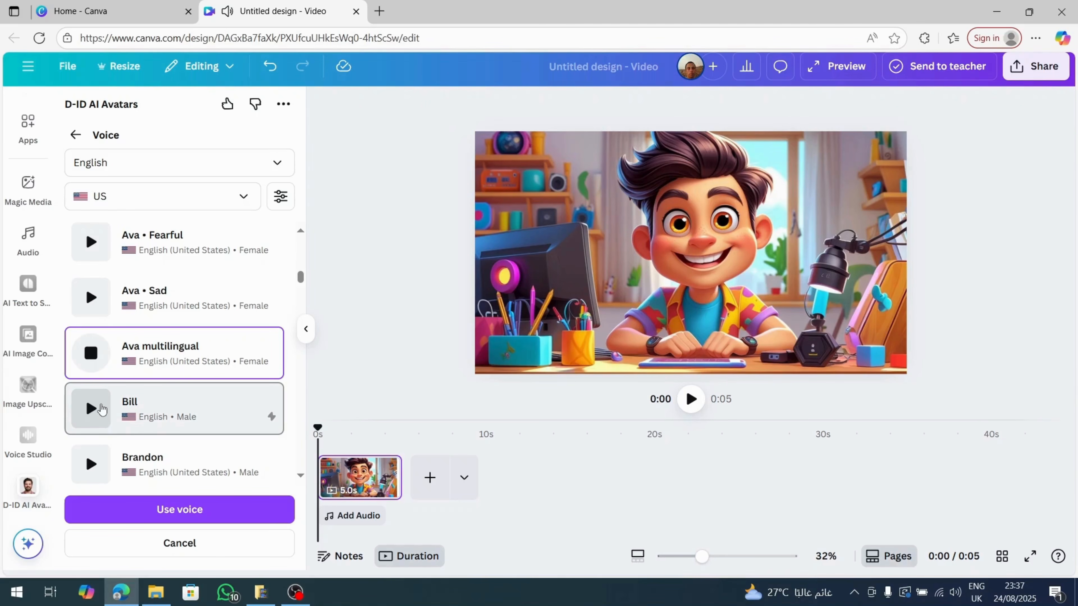
left_click(91, 414)
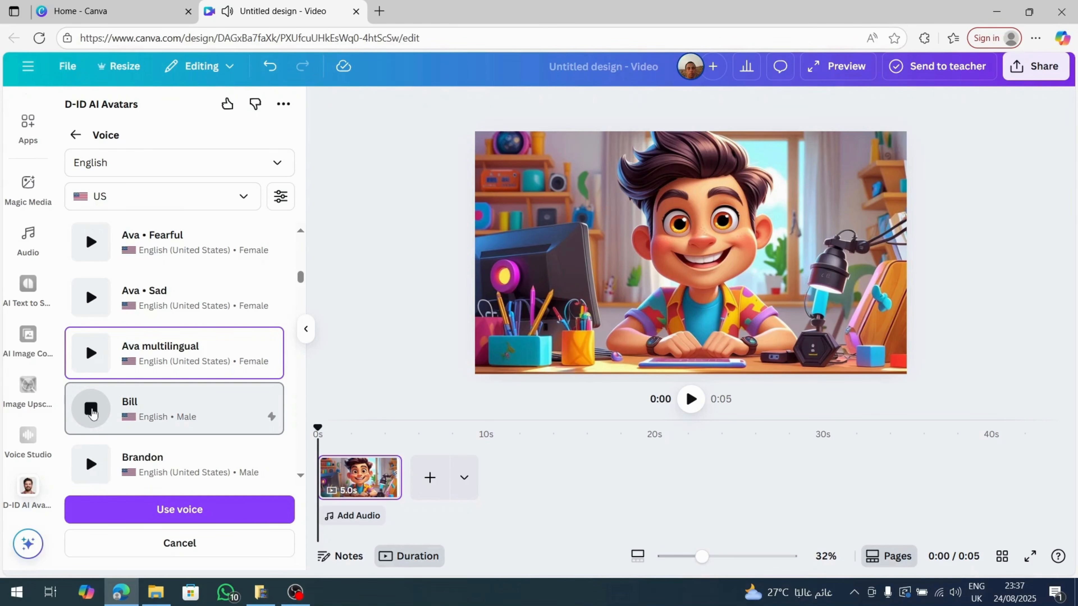
left_click(92, 410)
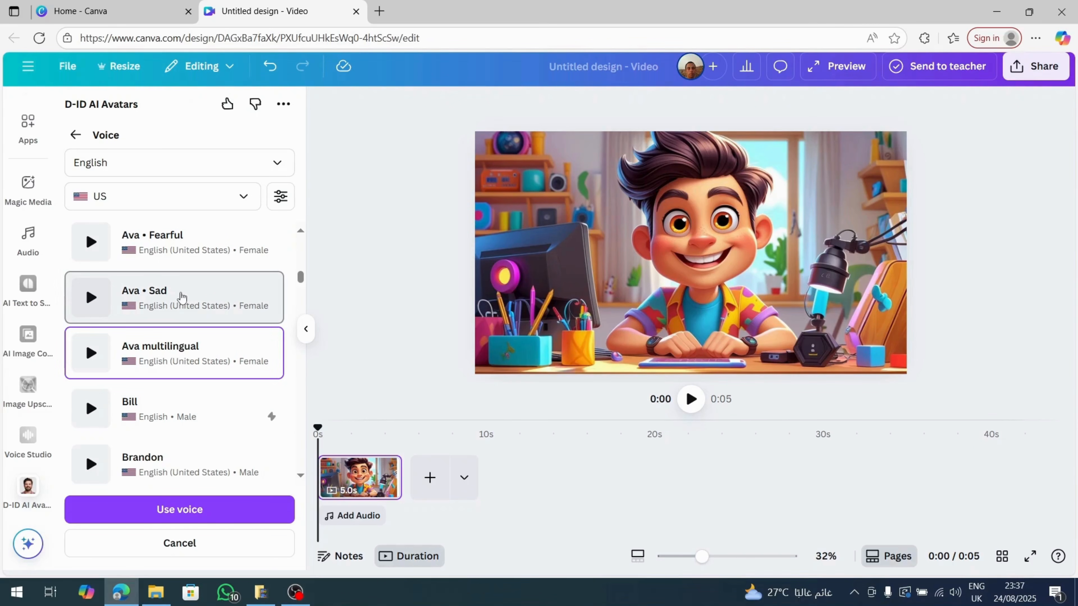
Try selecting the Ava Sad voice, browse the other US English voices, and return to the avatar settings without applying one.
left_click(179, 298)
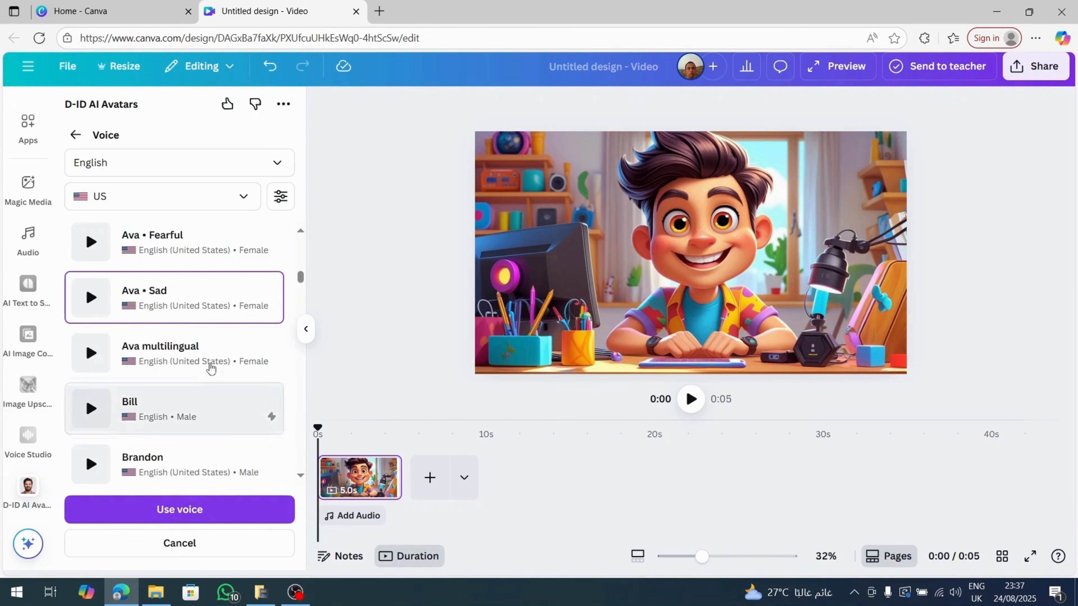
scroll(231, 313, "up", 2)
scroll(230, 316, "up", 1)
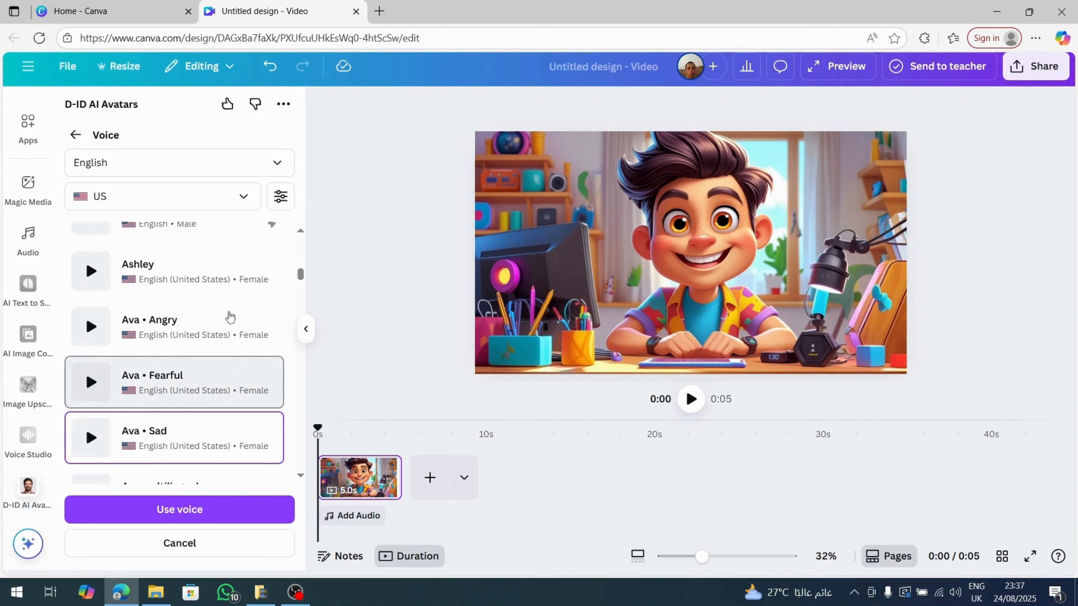
scroll(230, 316, "up", 1)
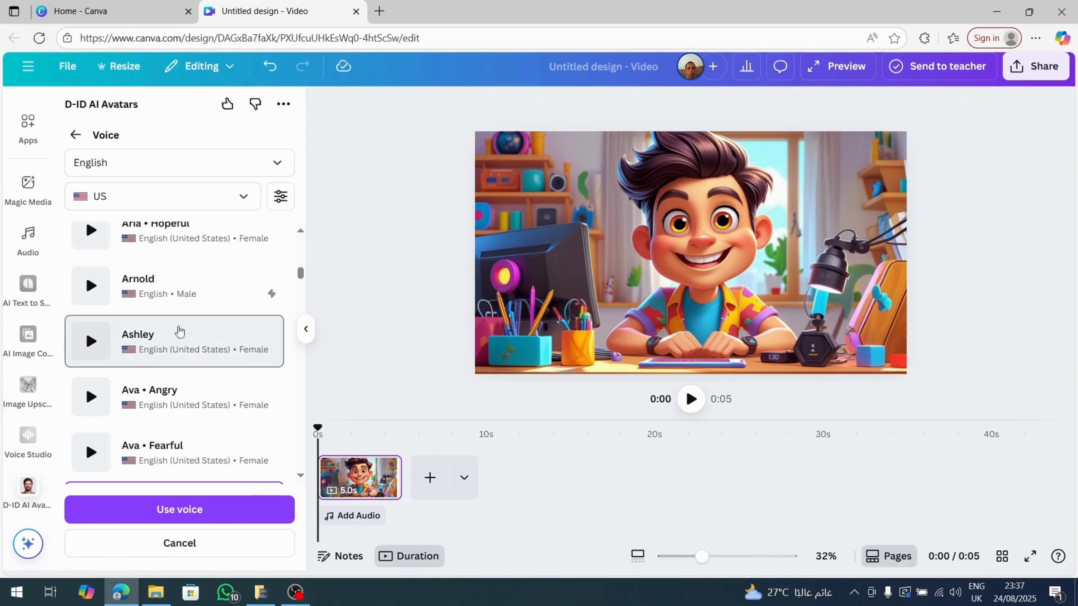
scroll(180, 313, "up", 10)
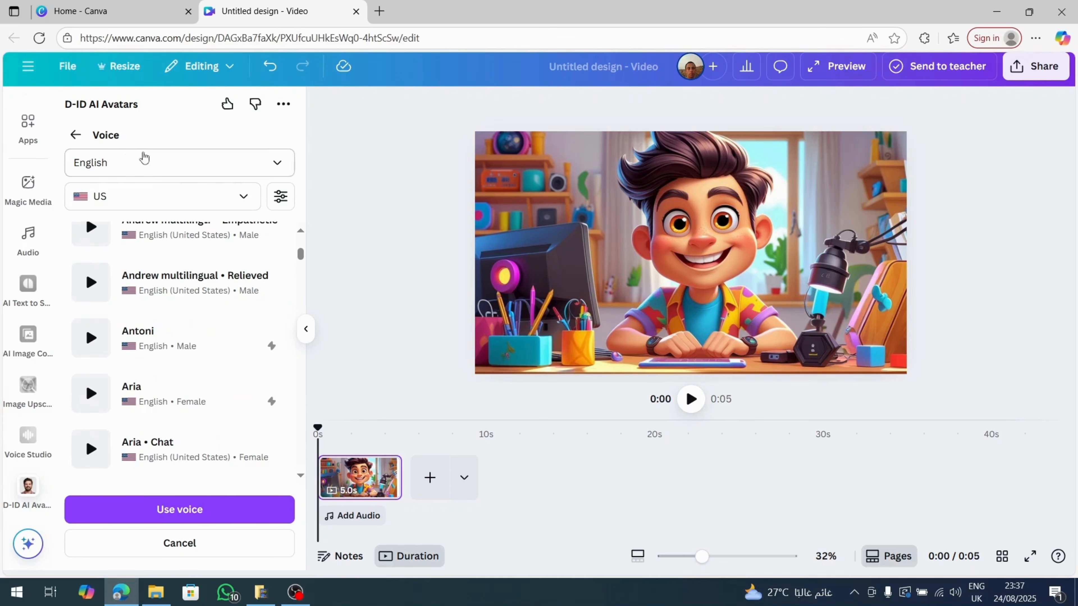
left_click(75, 136)
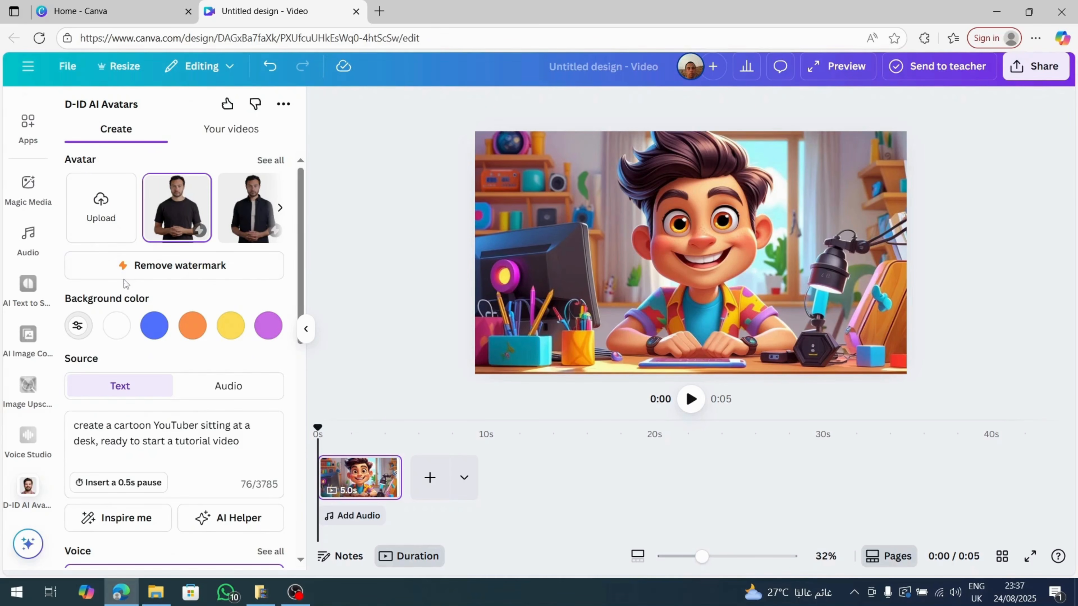
Upload 1.jpg from the "For video make up" folder as a custom D-ID avatar and select it.
left_click(106, 210)
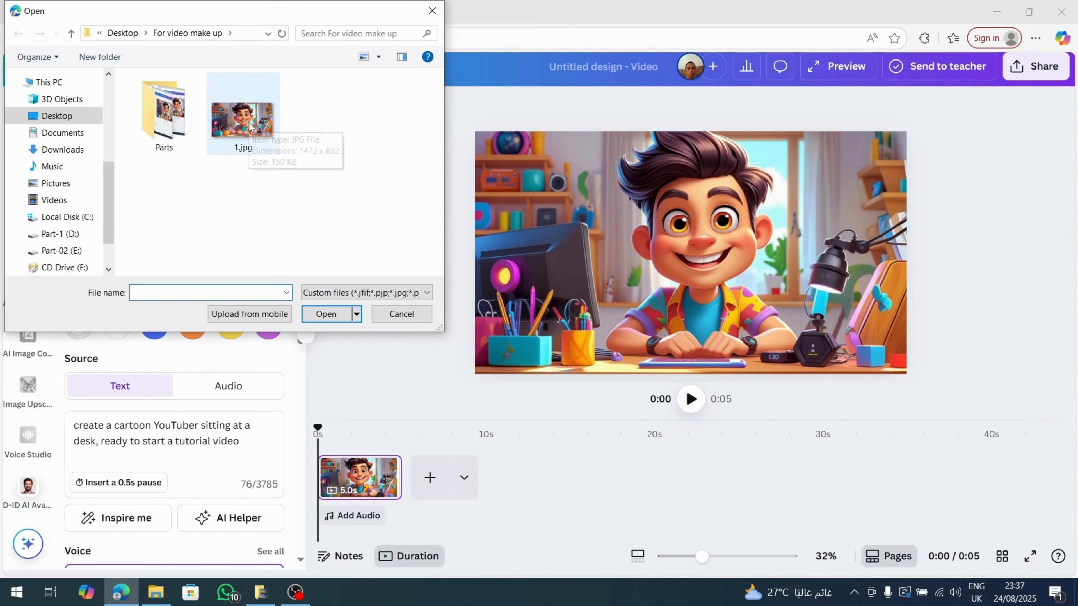
double_click(246, 128)
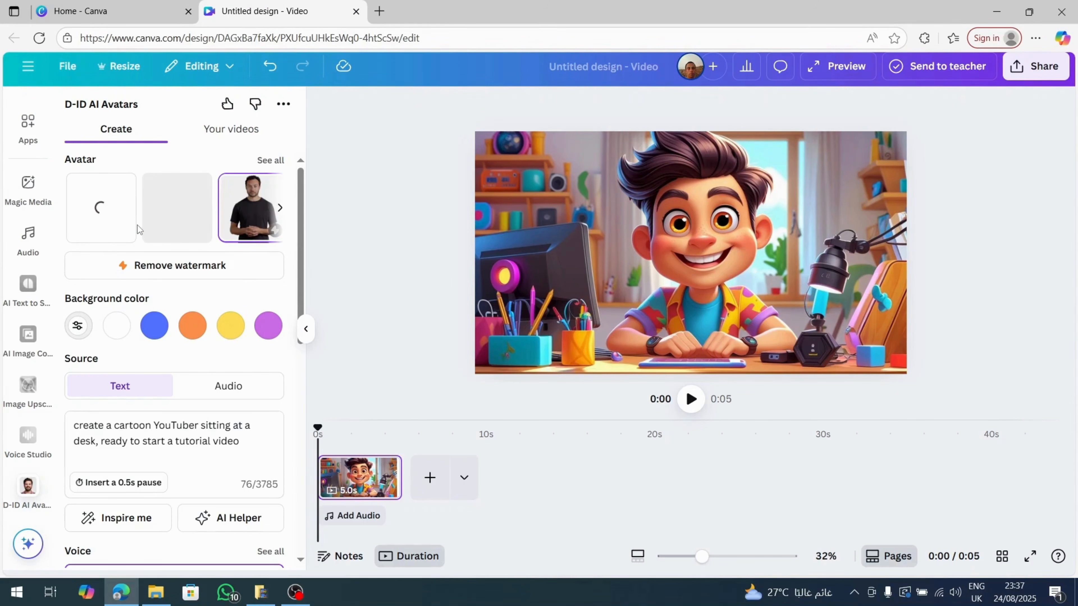
left_click(172, 227)
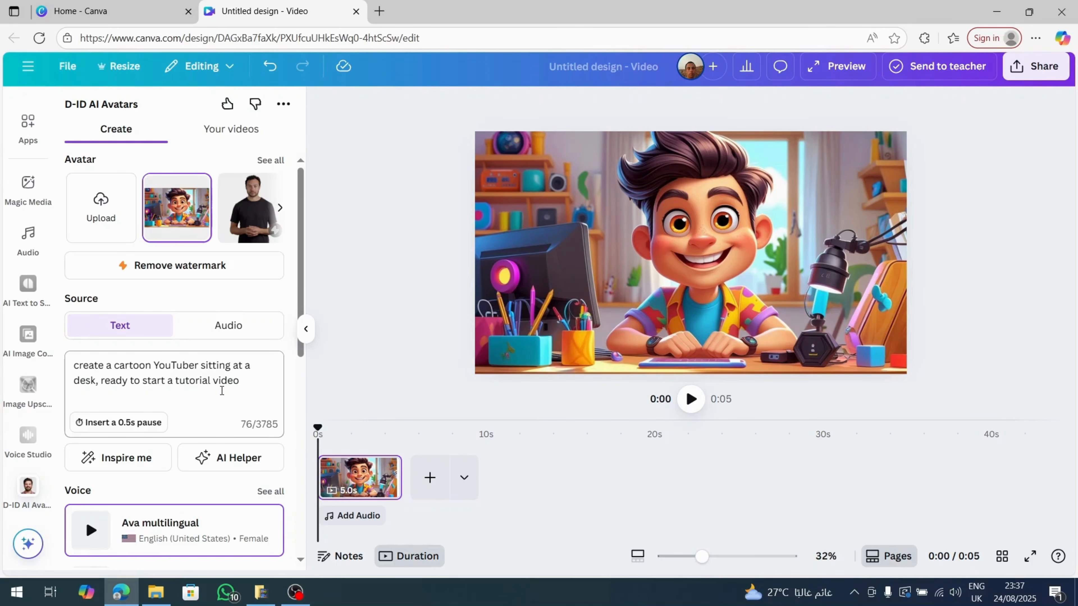
Switch the avatar's speech source to audio with the file voice 1.mp3 and generate the presenter.
left_click(235, 331)
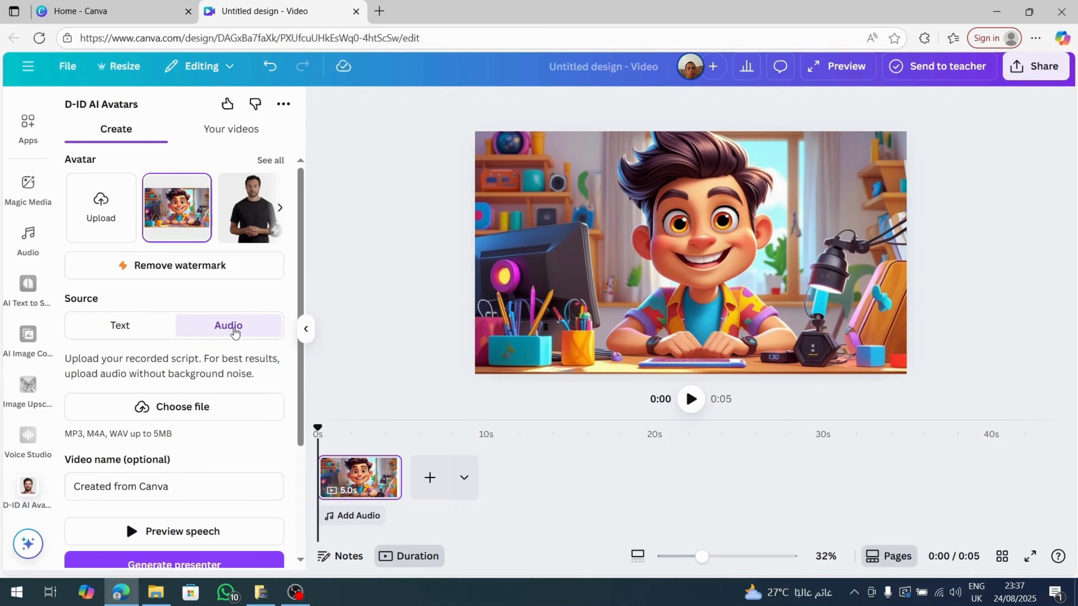
left_click(178, 408)
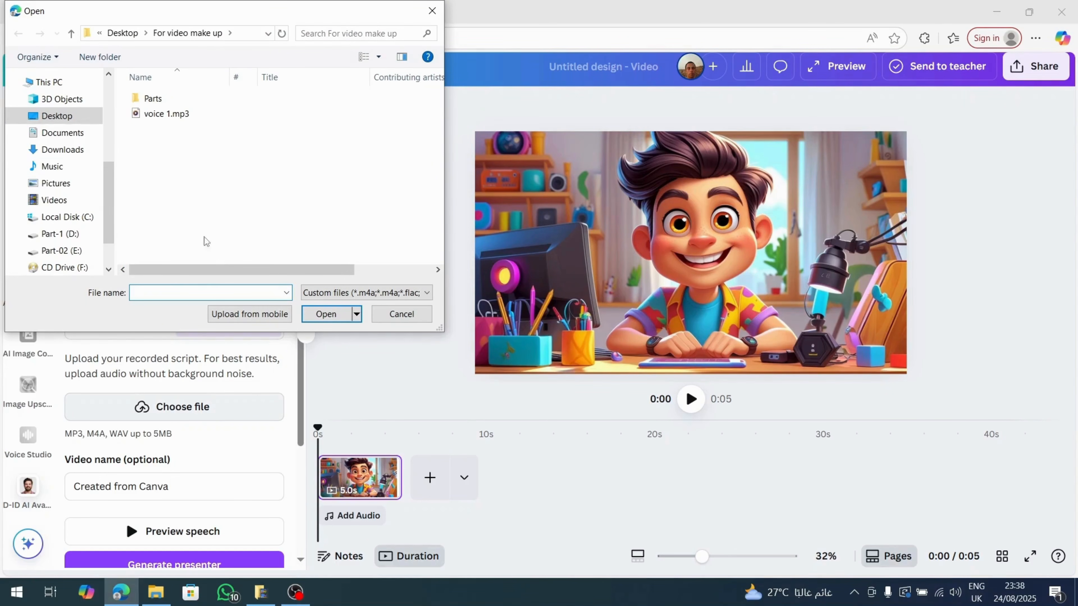
double_click(167, 114)
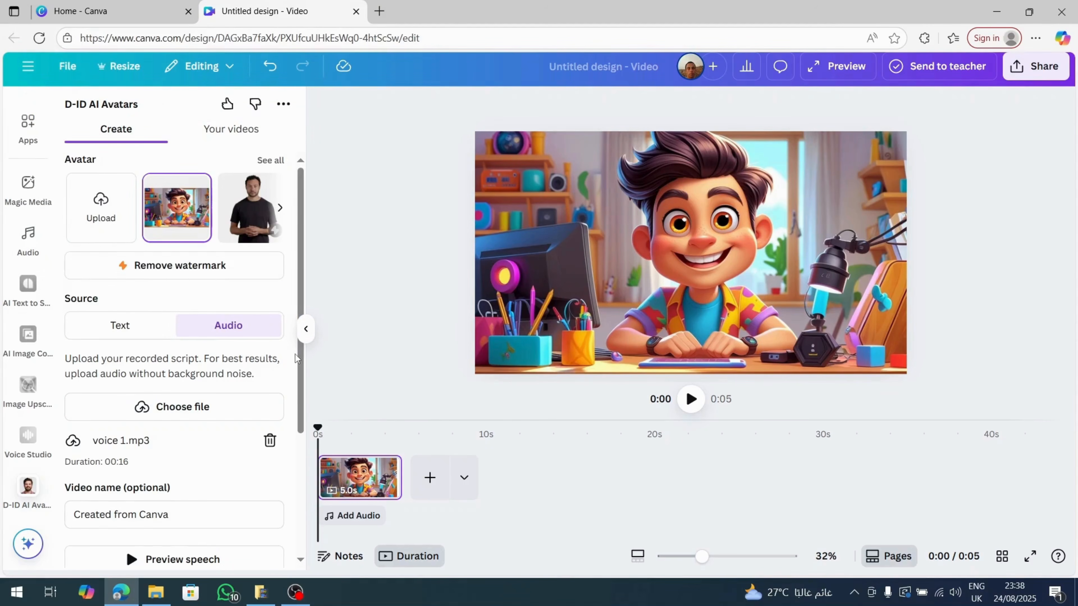
scroll(297, 355, "down", 3)
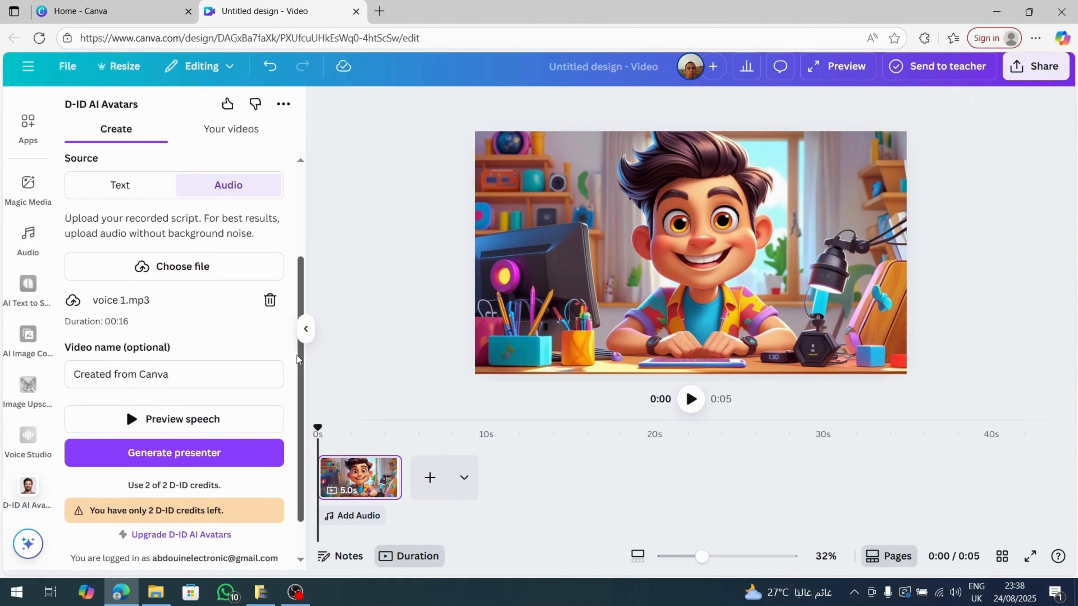
left_click(174, 456)
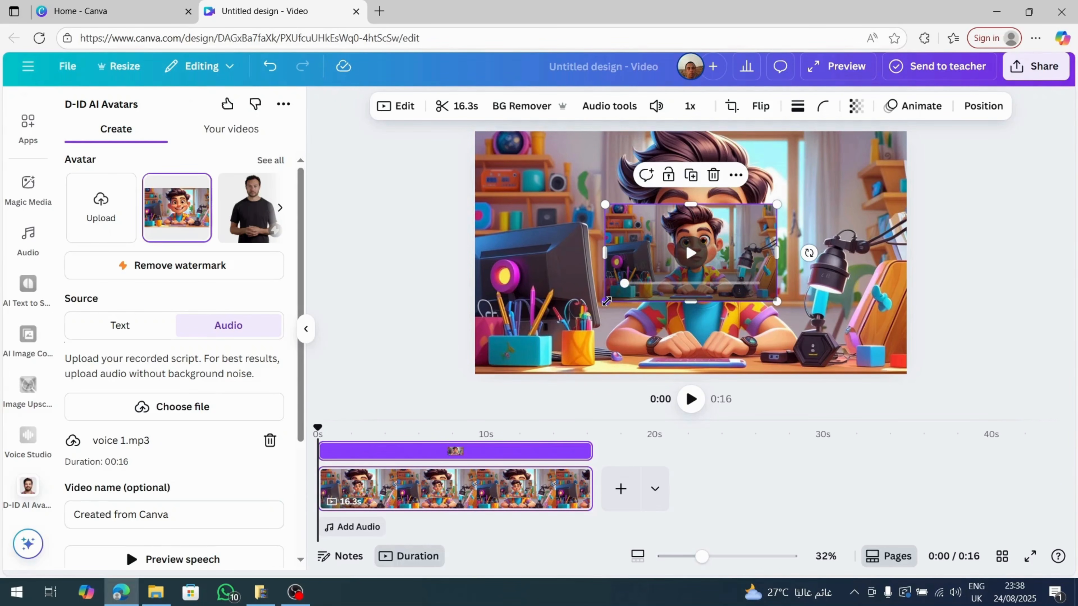
Replace the page background with the generated talking avatar video.
left_click_drag(607, 301, 556, 329)
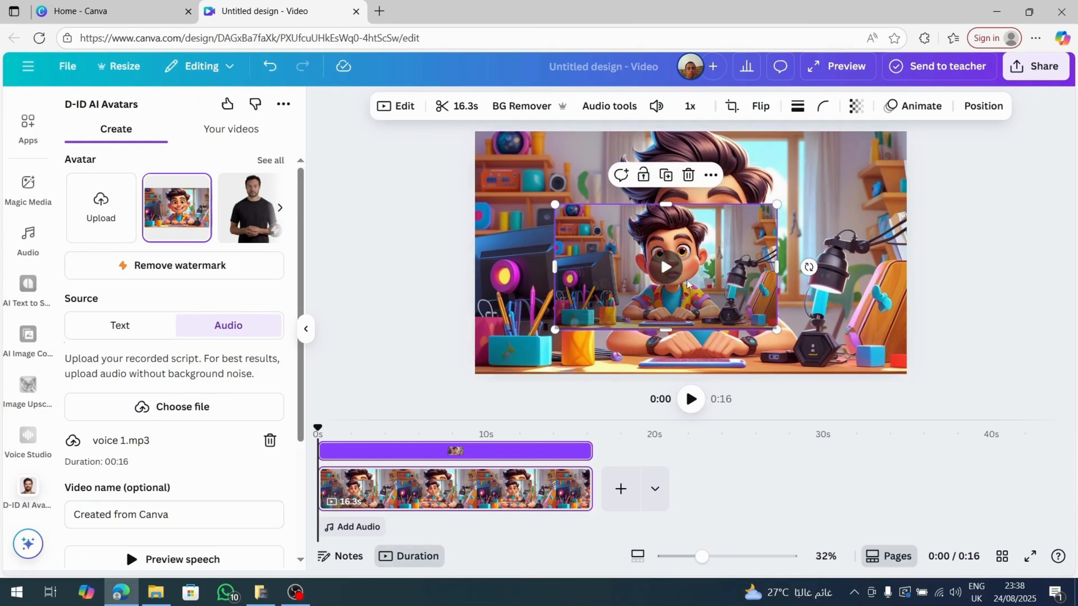
right_click(685, 243)
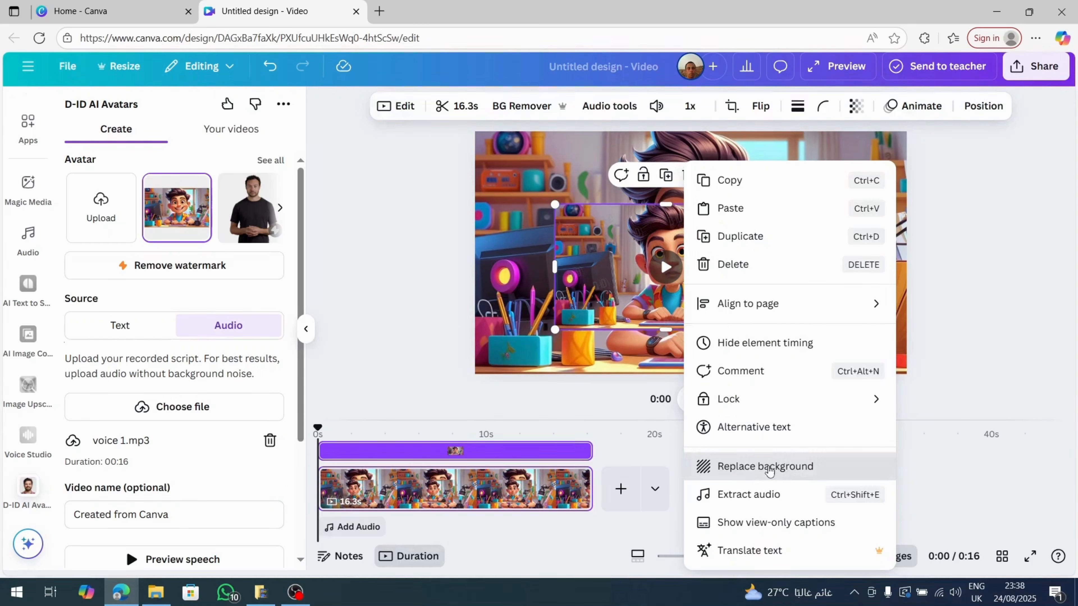
left_click(770, 467)
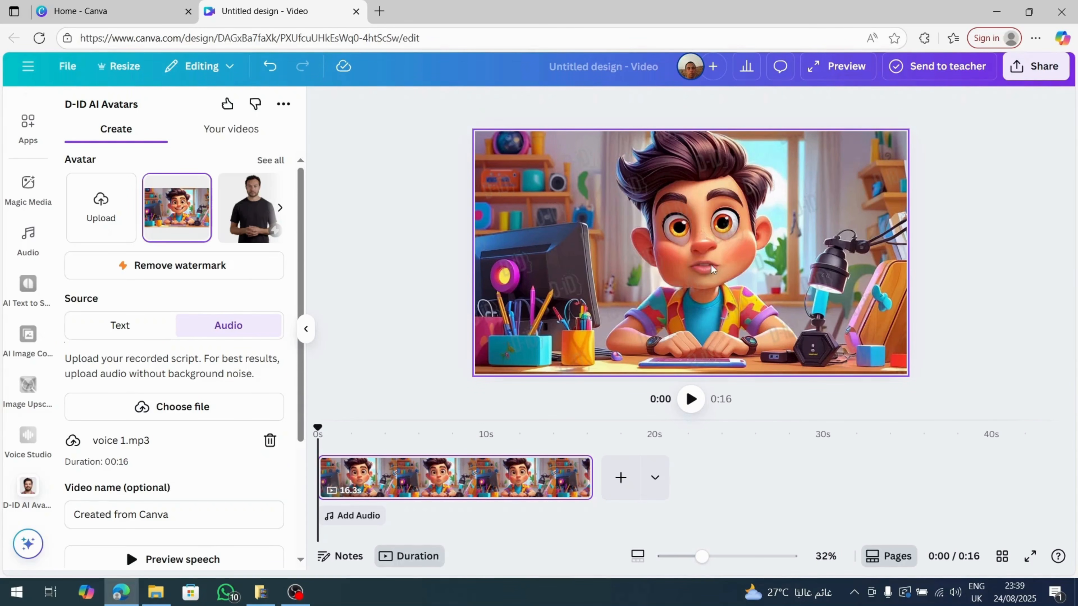
Play the full-page avatar video through and replay it to check the lip sync and voice.
left_click(700, 261)
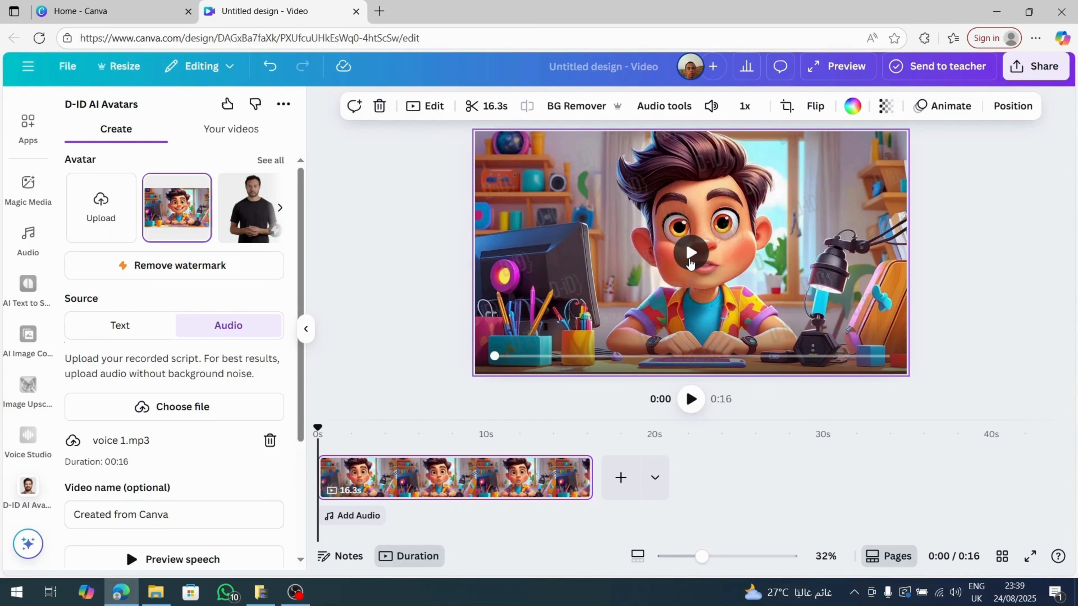
left_click(689, 255)
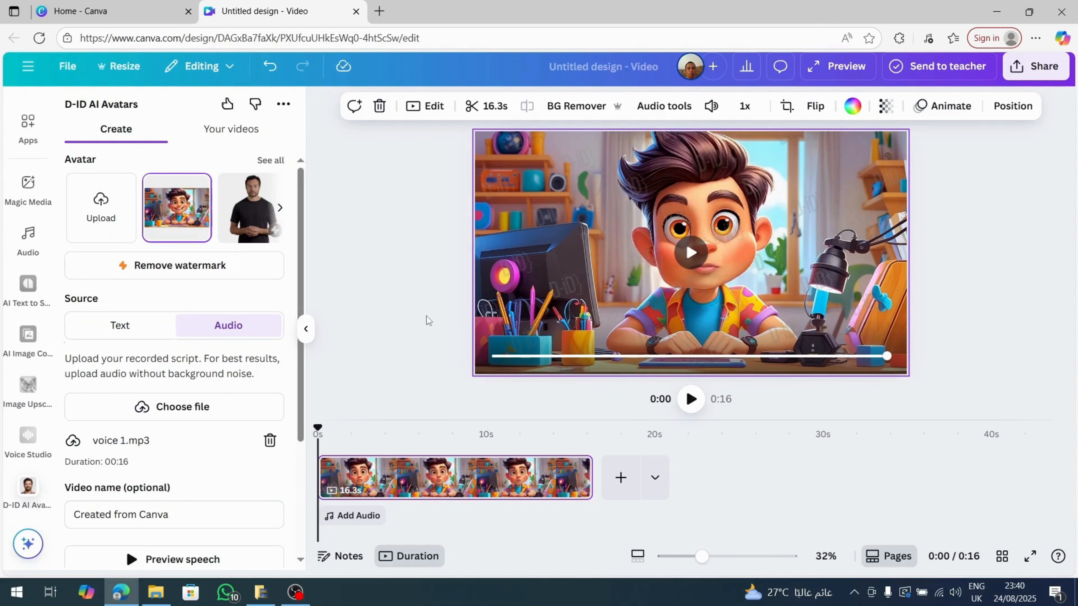
left_click(695, 260)
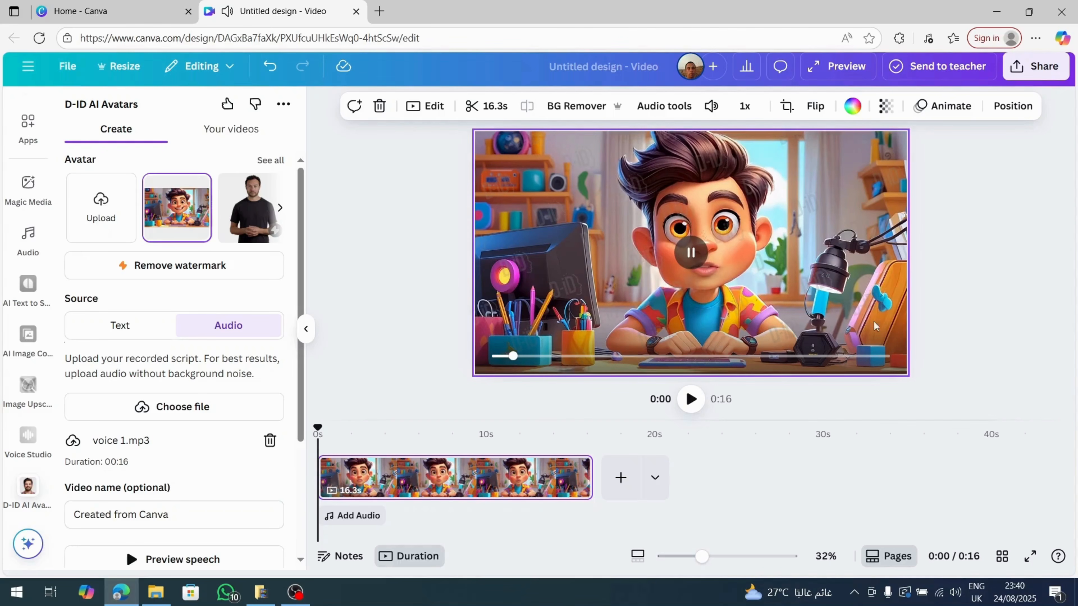